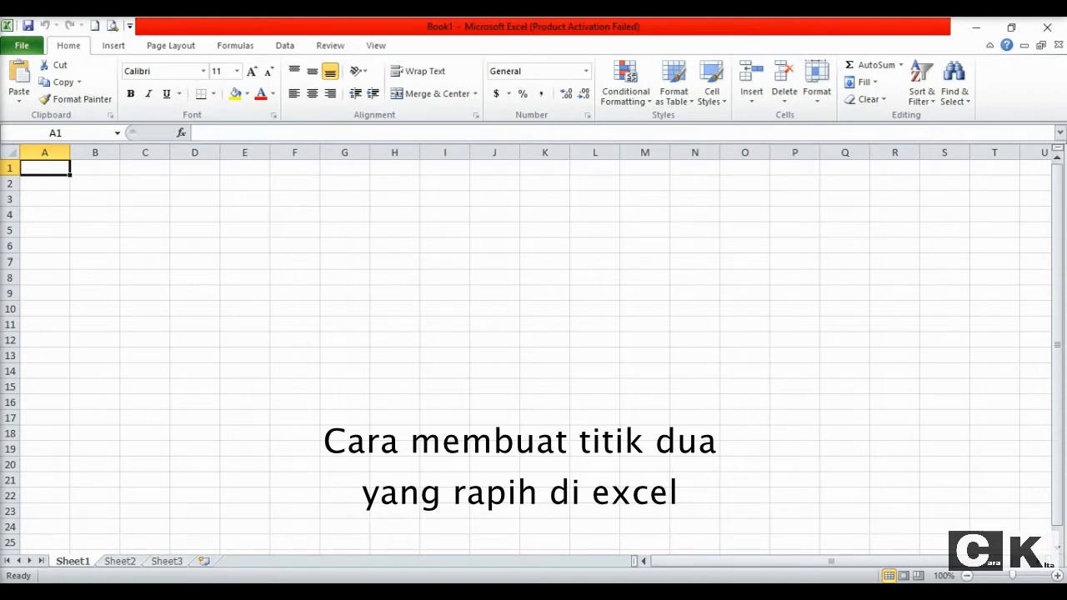
Enter the title "cara membuat titik dua di excel dengan rapih" in cell A1
{"action": "type", "text": "cara membuat"}
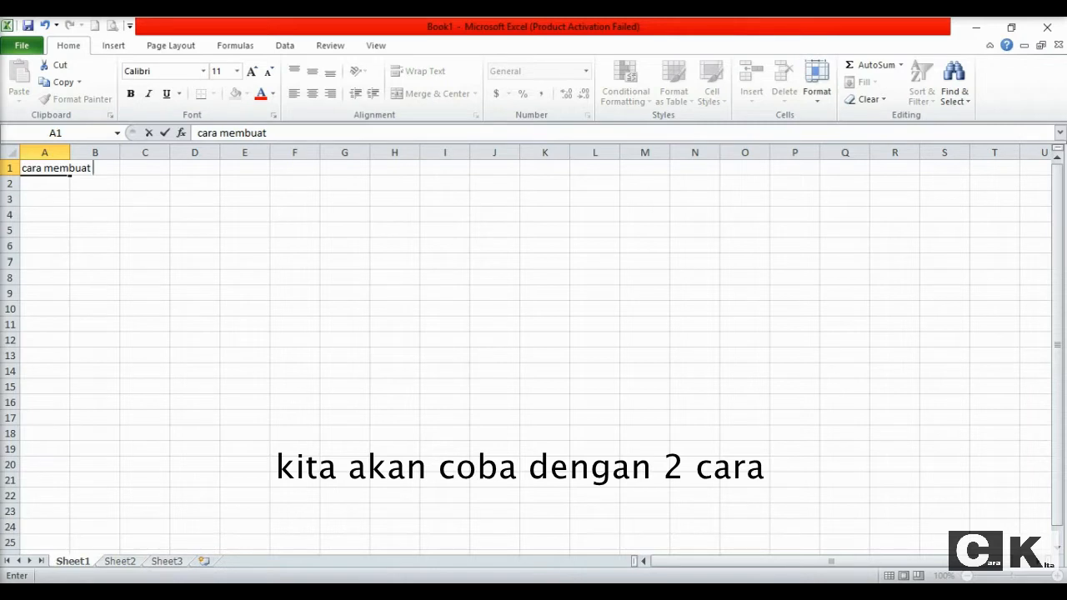
{"action": "type", "text": "titik dua d"}
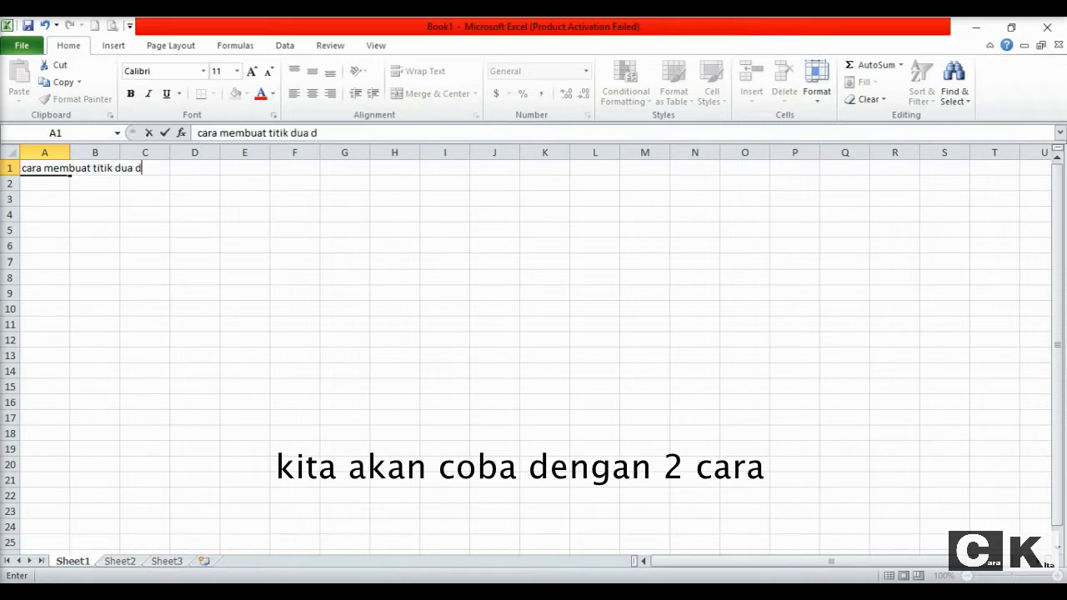
{"action": "type", "text": "i excel den"}
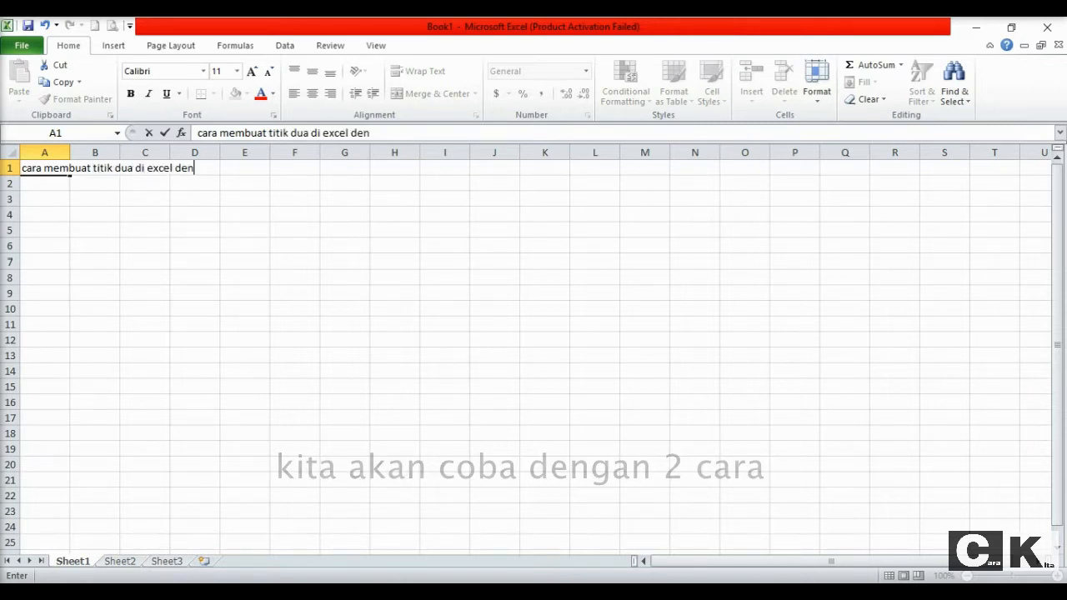
{"action": "type", "text": "gan rapih"}
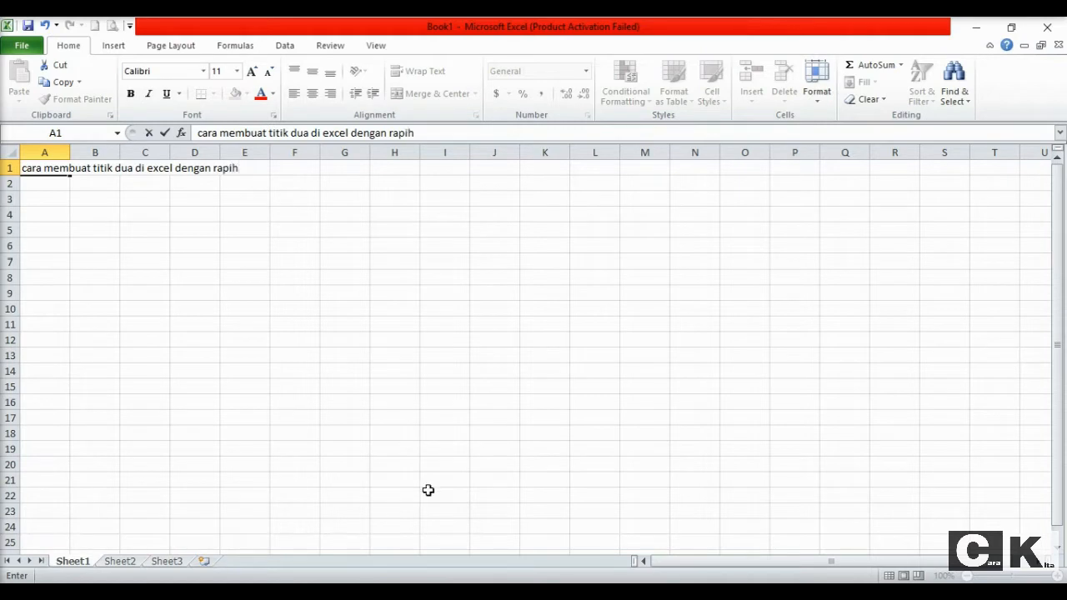
{"action": "left_click", "coordinate": [254, 389]}
Increase the font size of the title in cell A1 to 48
{"action": "left_click", "coordinate": [46, 172]}
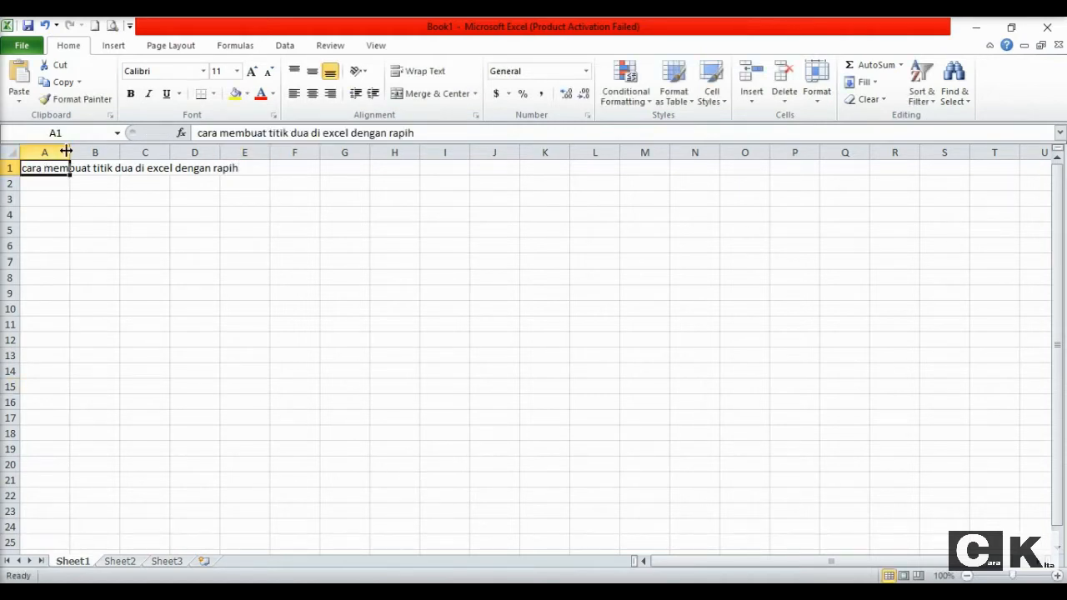
{"action": "left_click", "coordinate": [252, 72]}
{"action": "left_click", "coordinate": [252, 72]}
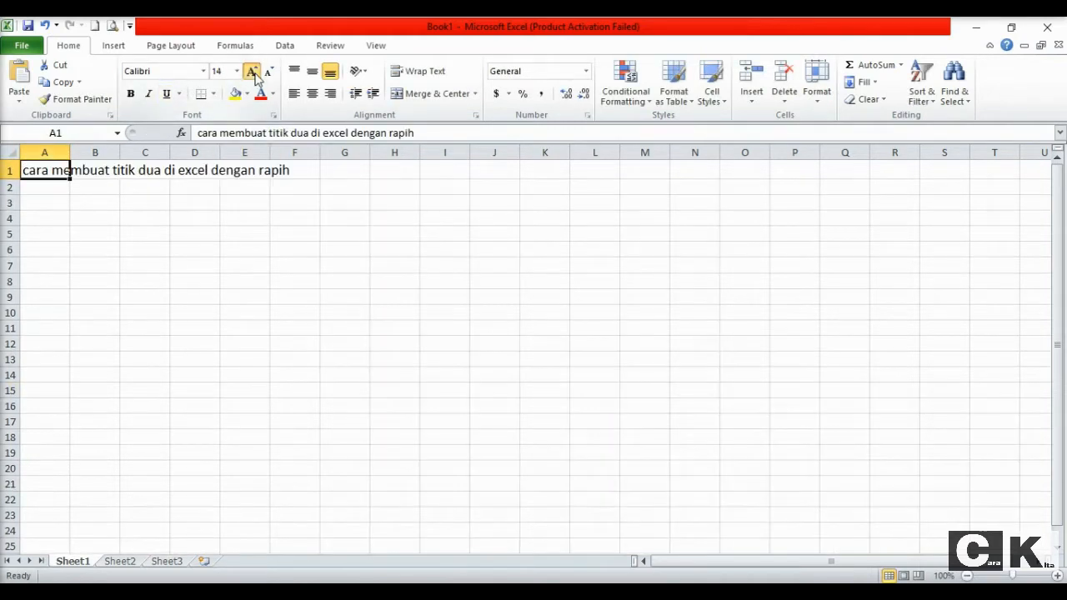
{"action": "left_click", "coordinate": [252, 71]}
{"action": "left_click", "coordinate": [252, 72]}
{"action": "left_click", "coordinate": [252, 71]}
{"action": "left_click", "coordinate": [252, 72]}
{"action": "left_click", "coordinate": [251, 71]}
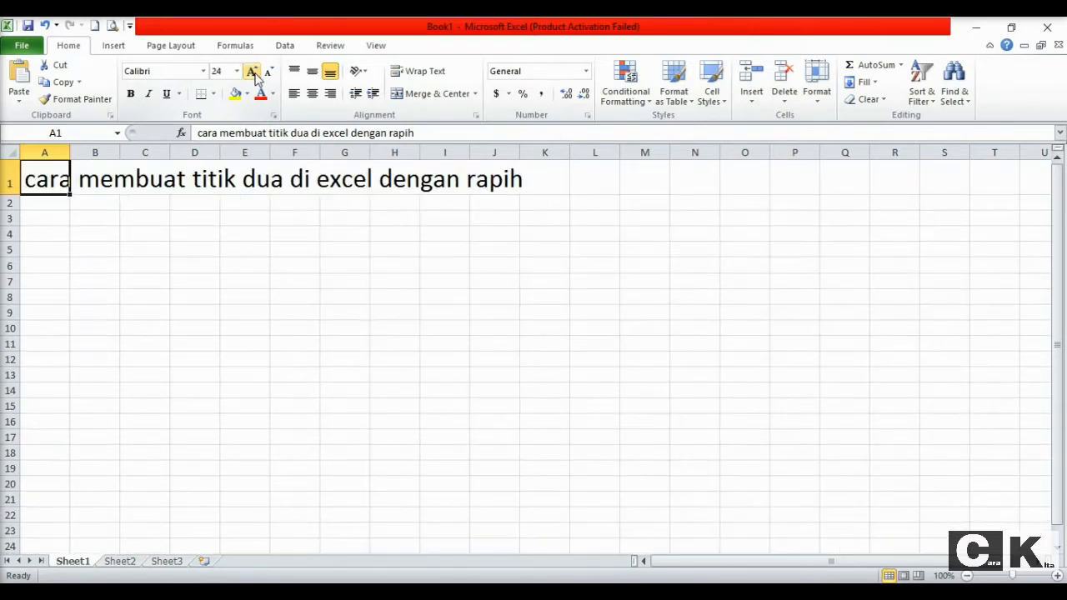
{"action": "left_click", "coordinate": [252, 72]}
{"action": "left_click", "coordinate": [252, 71]}
{"action": "left_click", "coordinate": [252, 72]}
{"action": "left_click", "coordinate": [252, 72]}
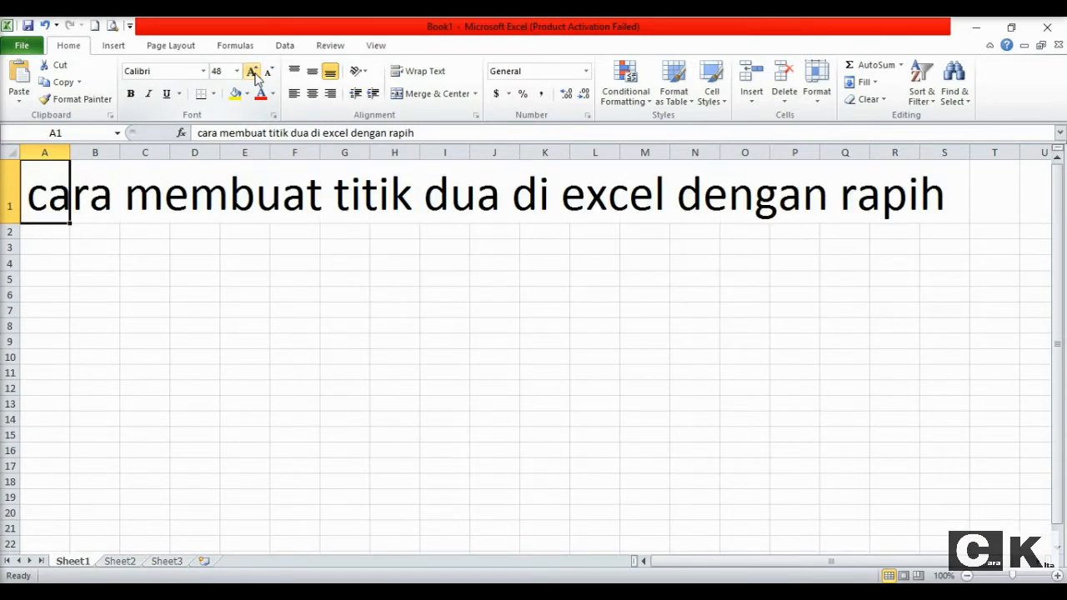
{"action": "left_click", "coordinate": [232, 314]}
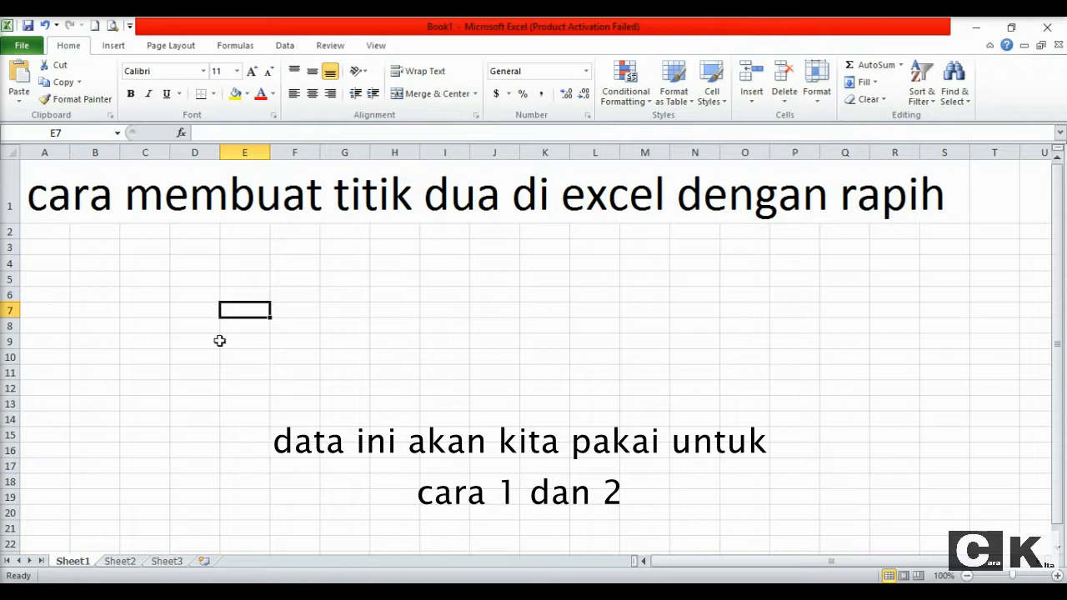
Enter the labels "nama", "alamat" and "tempat/tgl. Lahir" in cells C4 to C6
{"action": "left_click", "coordinate": [136, 265]}
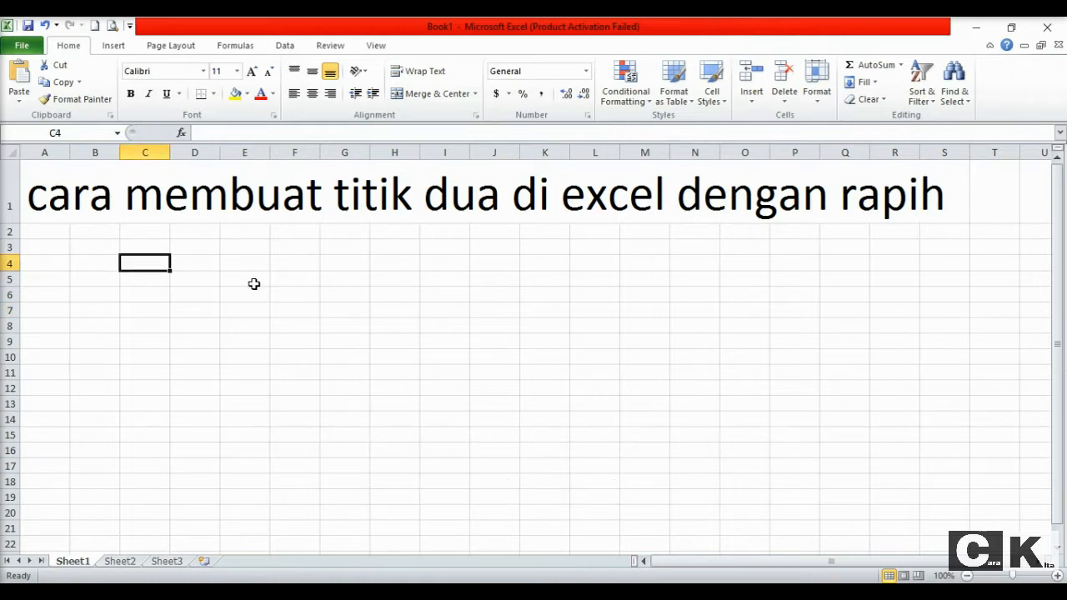
{"action": "type", "text": "nama"}
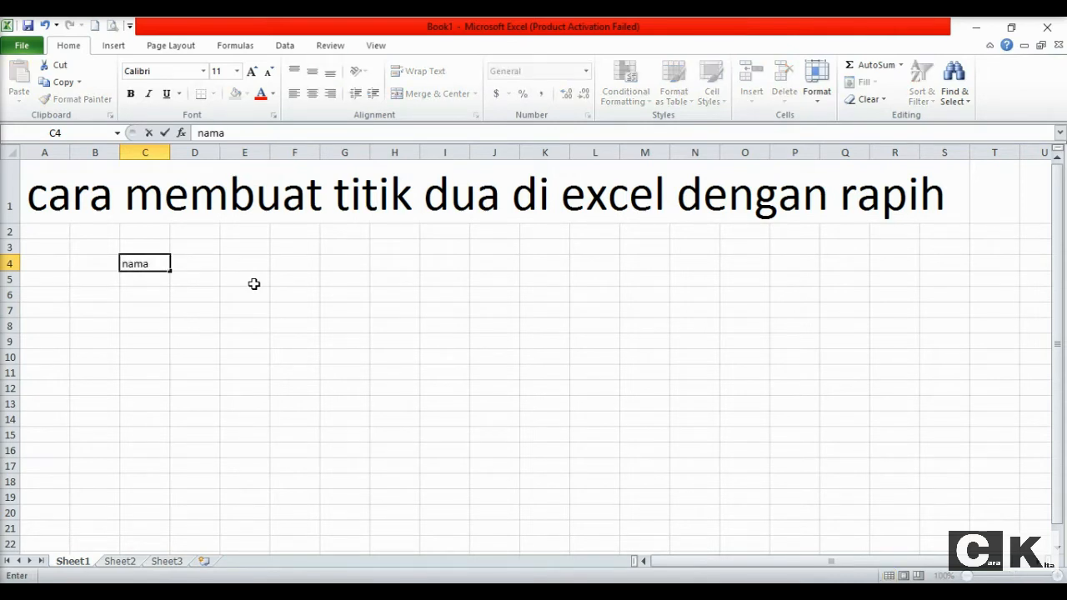
{"action": "key", "text": "Return"}
{"action": "type", "text": "alamat"}
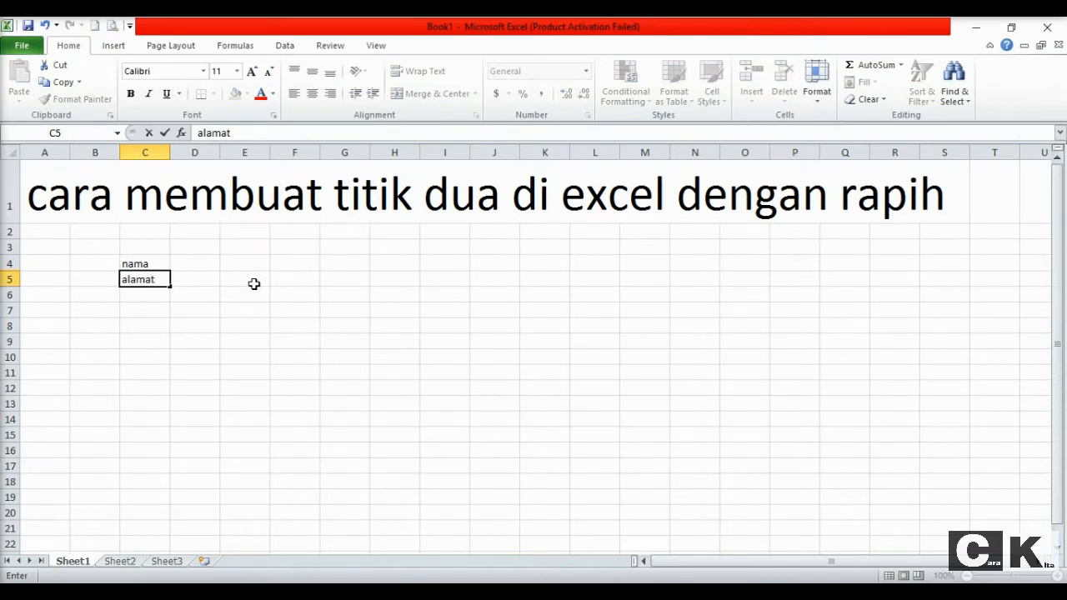
{"action": "key", "text": "Return"}
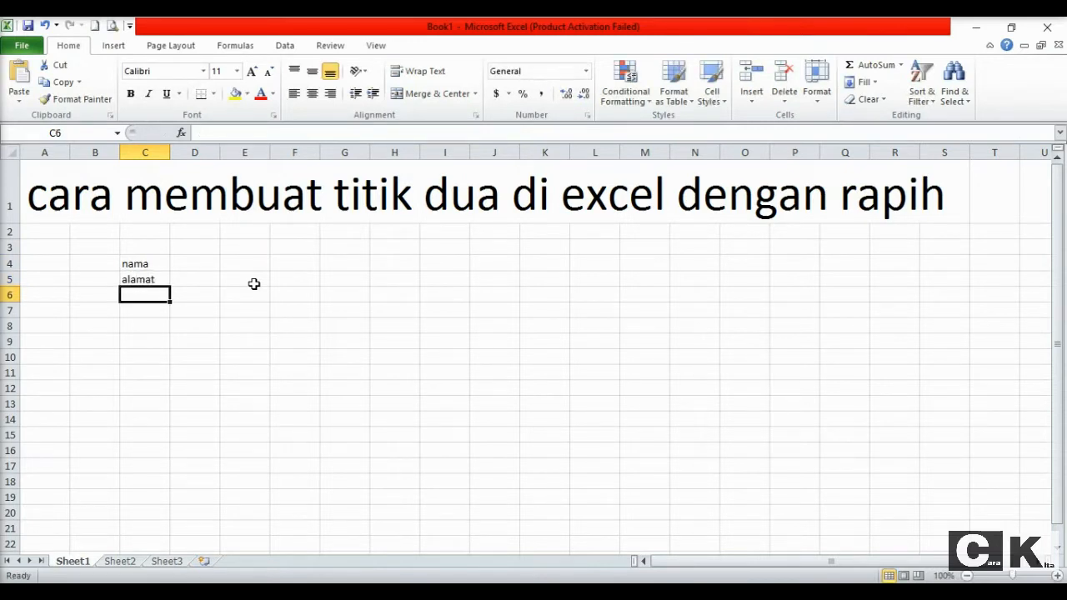
{"action": "type", "text": "tempat"}
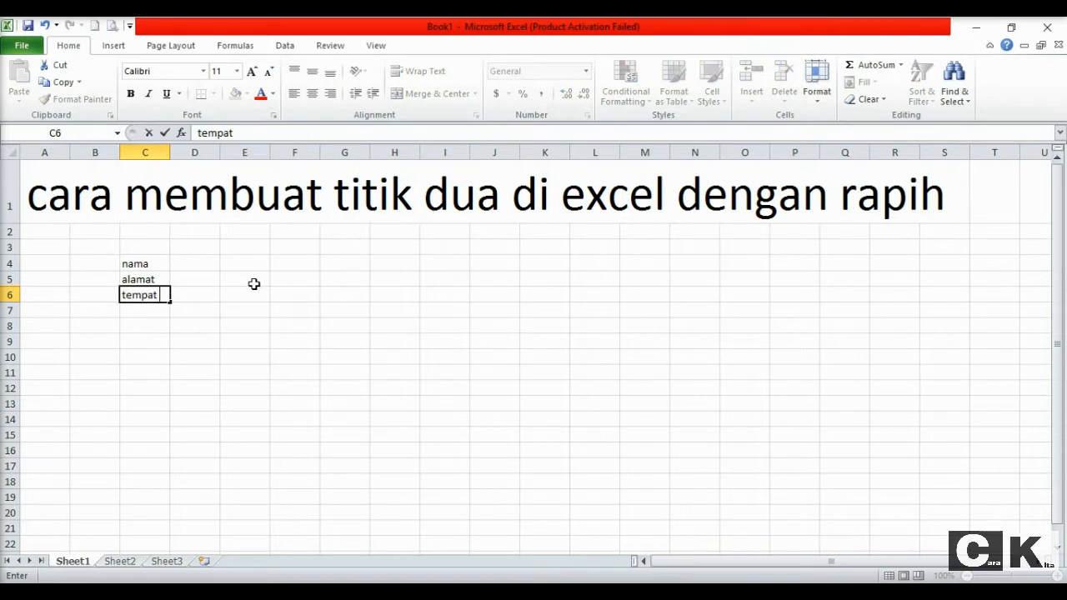
{"action": "type", "text": "/tgl. lahir"}
{"action": "key", "text": "Return"}
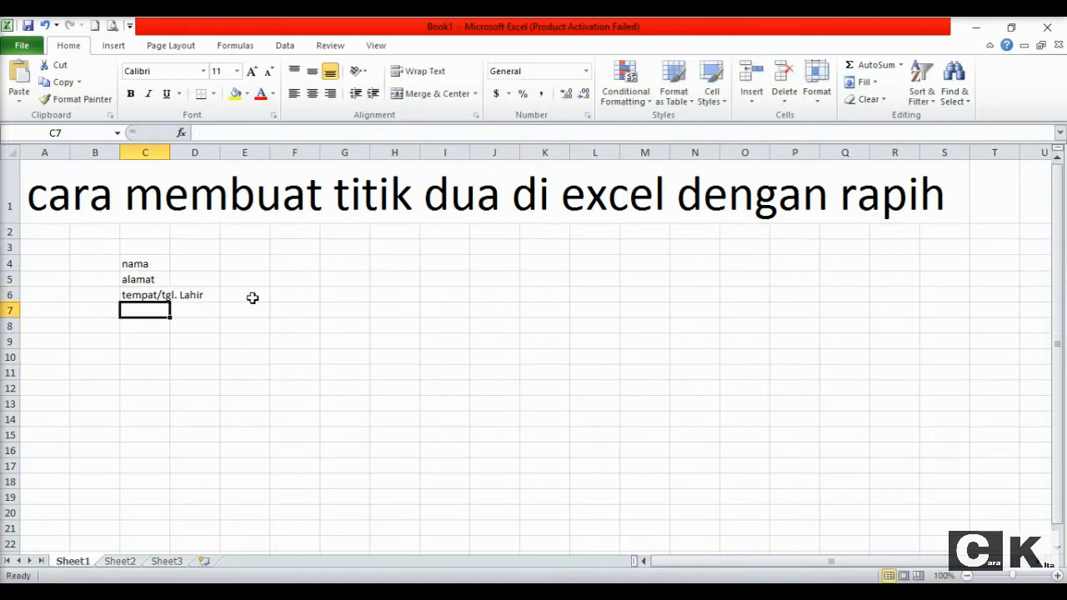
Widen column C so that the longest label fits with room to spare
{"action": "left_click", "coordinate": [252, 308]}
{"action": "left_click_drag", "start_coordinate": [168, 156], "coordinate": [253, 156]}
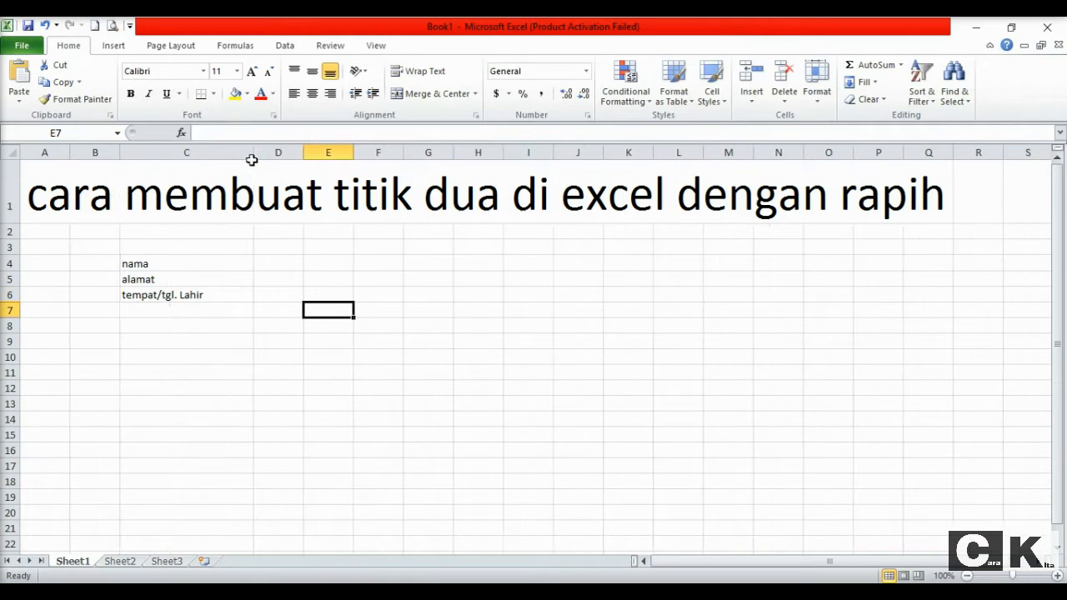
{"action": "left_click", "coordinate": [392, 342]}
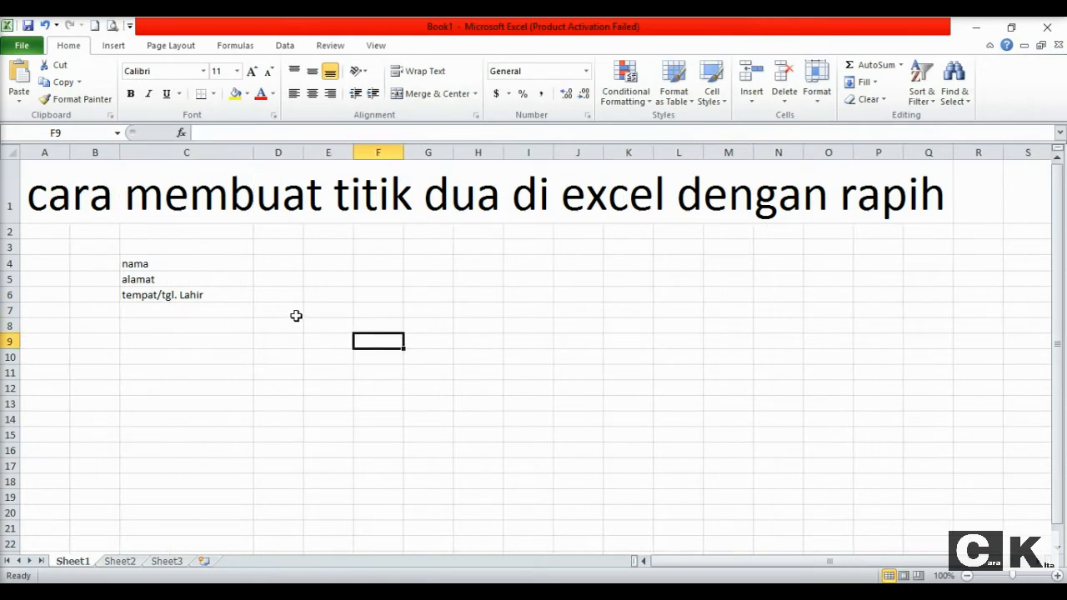
Increase the font size of the labels in C4:C6 to 14 and widen column C further
{"action": "left_click_drag", "start_coordinate": [185, 264], "coordinate": [185, 295]}
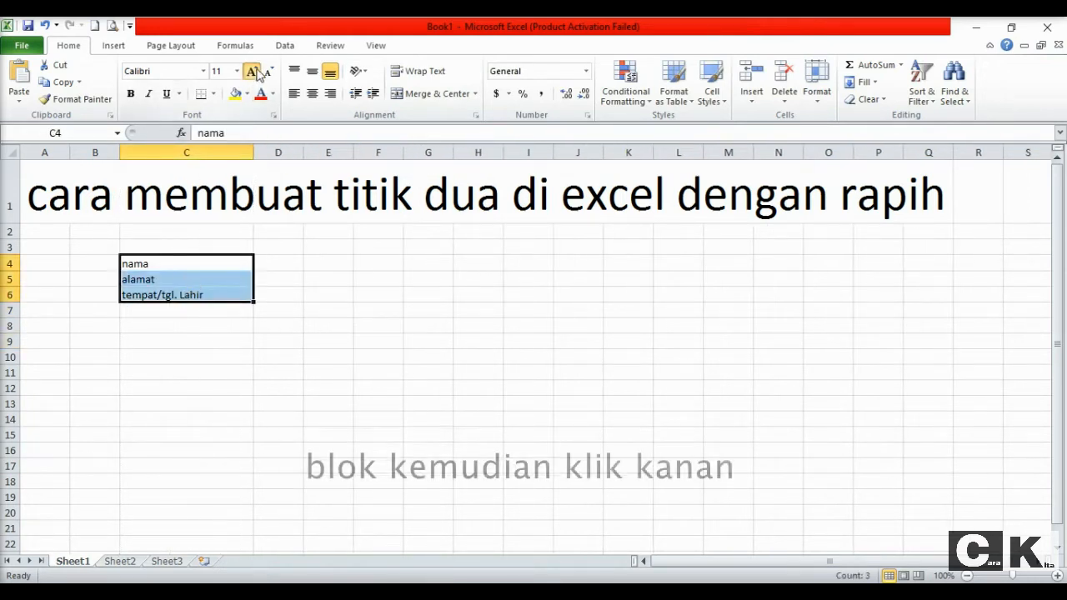
{"action": "left_click", "coordinate": [252, 72]}
{"action": "left_click", "coordinate": [252, 72]}
{"action": "left_click_drag", "start_coordinate": [255, 153], "coordinate": [311, 152]}
{"action": "left_click", "coordinate": [369, 305]}
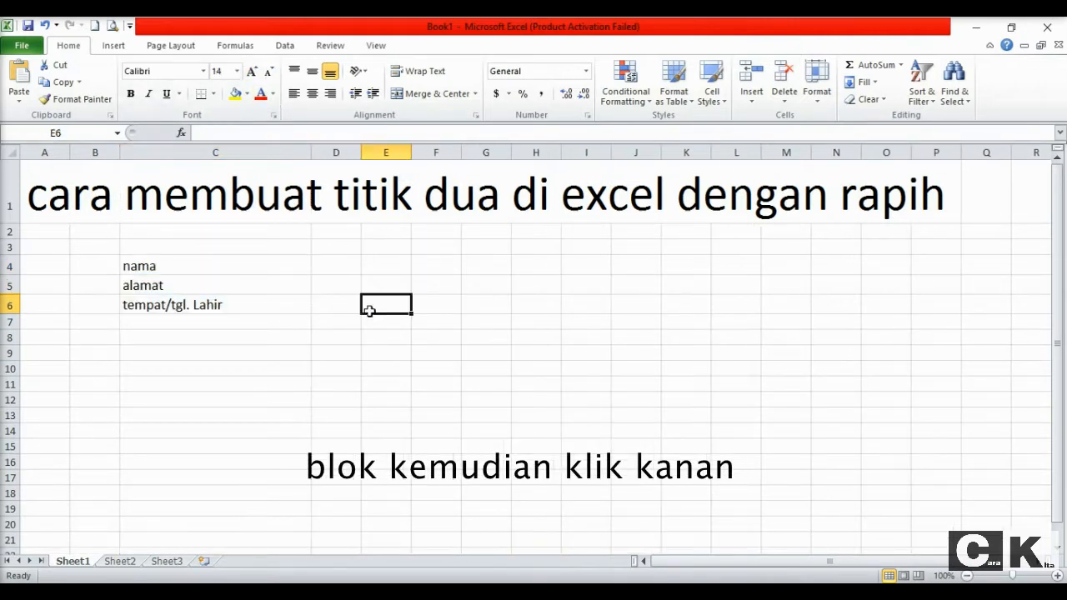
Apply the custom number format @* ":" to the labels in cells C4:C6
{"action": "left_click", "coordinate": [287, 263]}
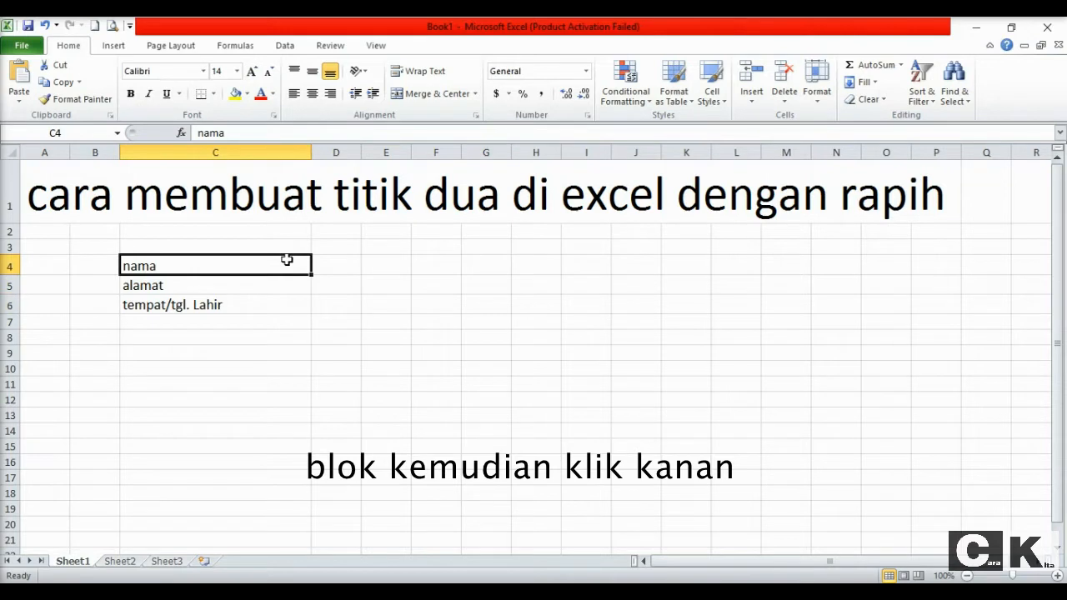
{"action": "right_click", "coordinate": [282, 262]}
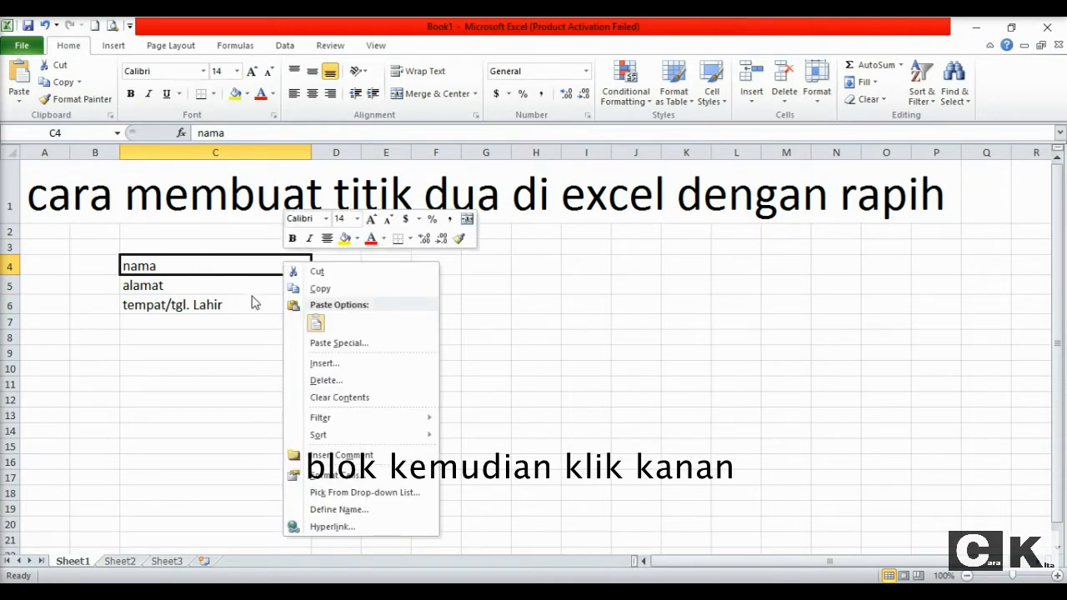
{"action": "left_click_drag", "start_coordinate": [225, 266], "coordinate": [233, 305]}
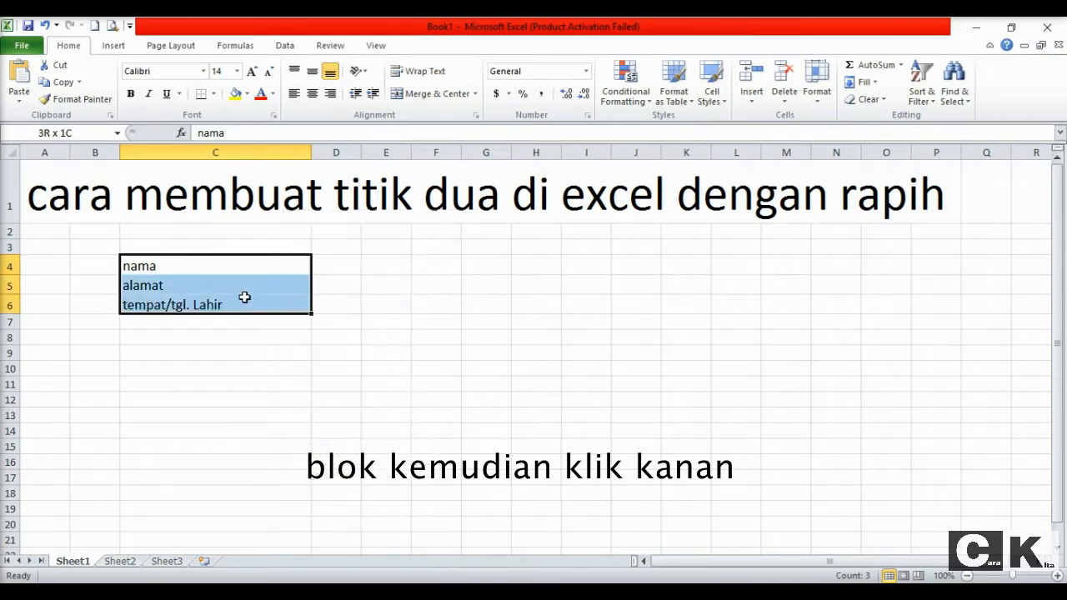
{"action": "right_click", "coordinate": [250, 292]}
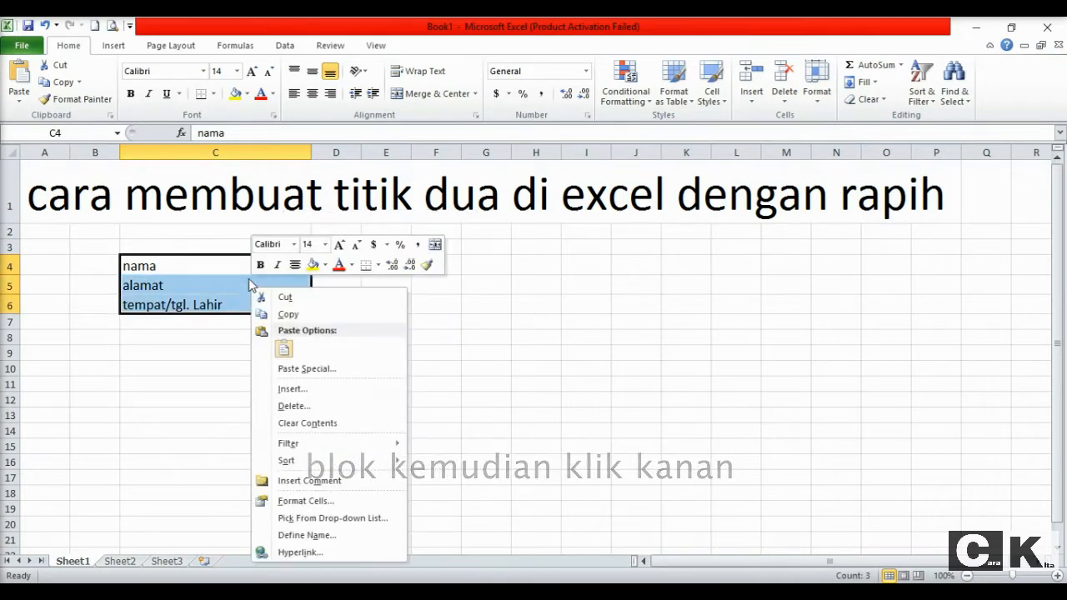
{"action": "left_click", "coordinate": [312, 501]}
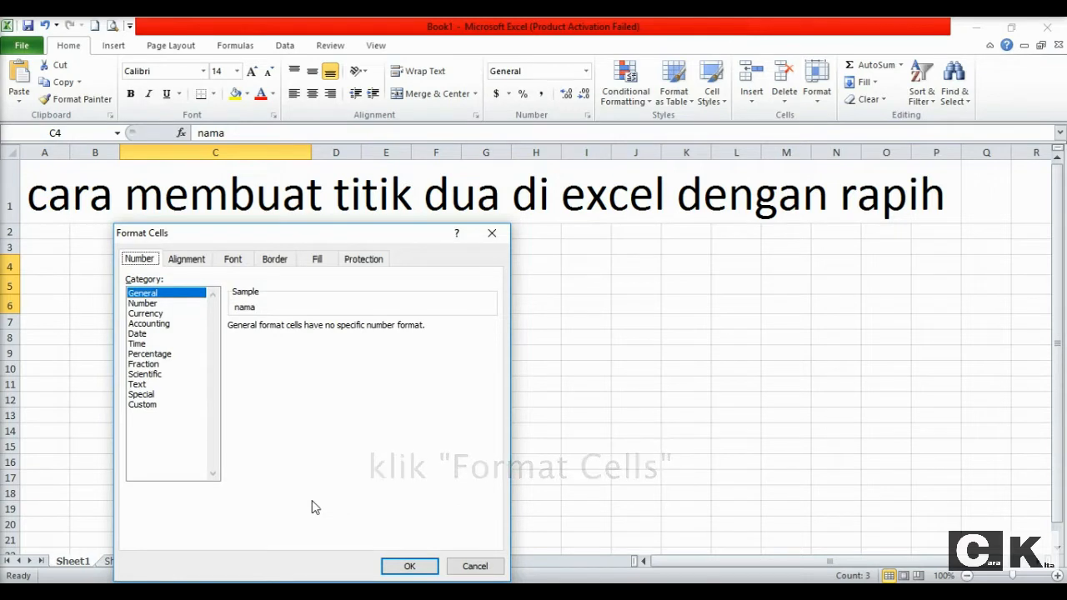
{"action": "left_click", "coordinate": [141, 405]}
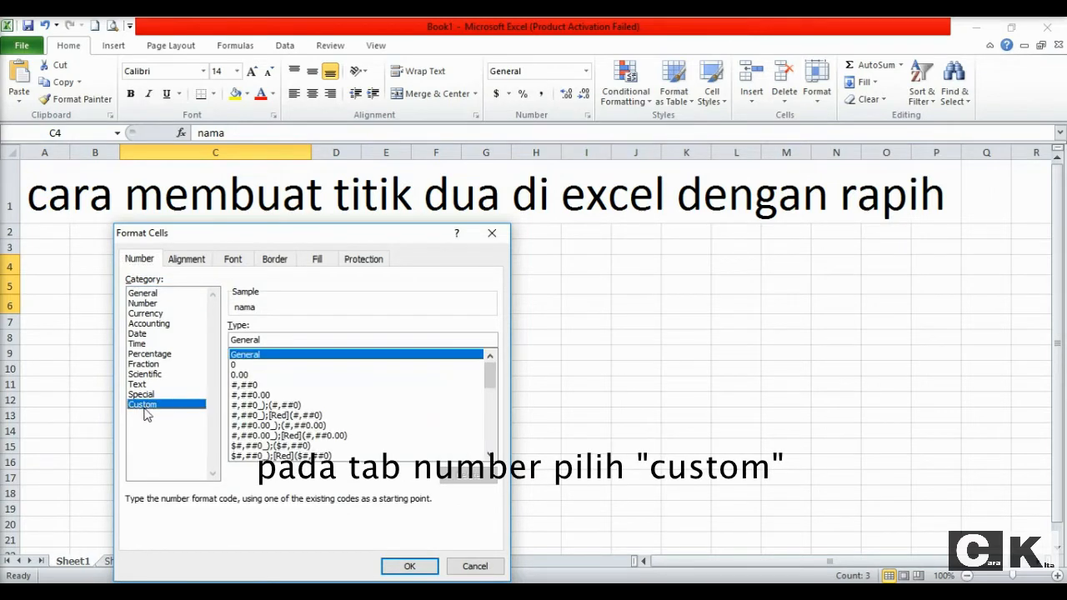
{"action": "double_click", "coordinate": [265, 341]}
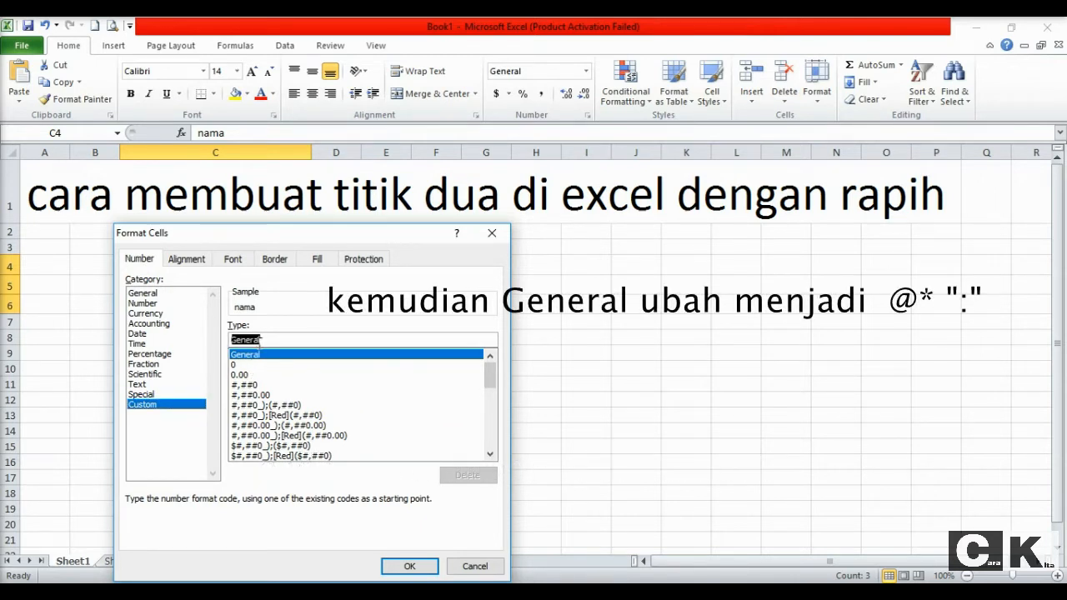
{"action": "type", "text": "@"}
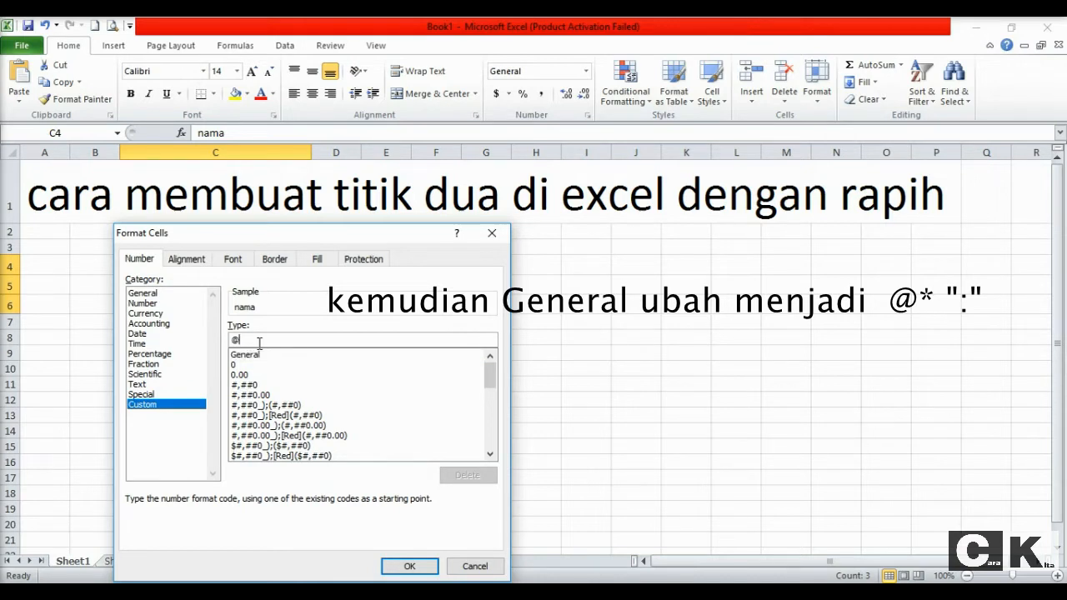
{"action": "type", "text": "*"}
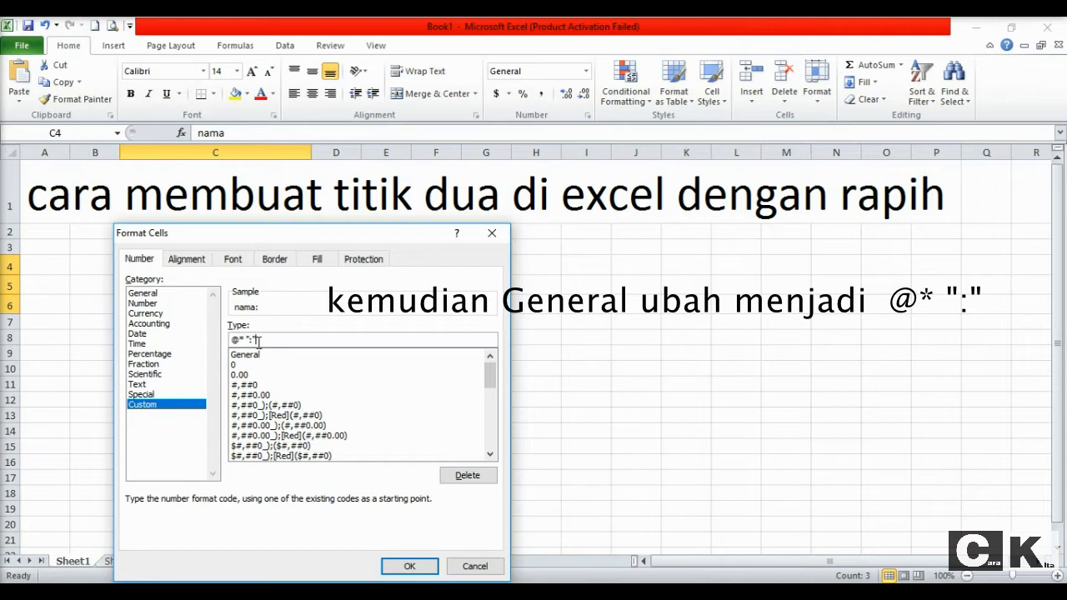
{"action": "left_click_drag", "start_coordinate": [258, 342], "coordinate": [211, 333]}
{"action": "left_click", "coordinate": [409, 568]}
{"action": "left_click", "coordinate": [337, 279]}
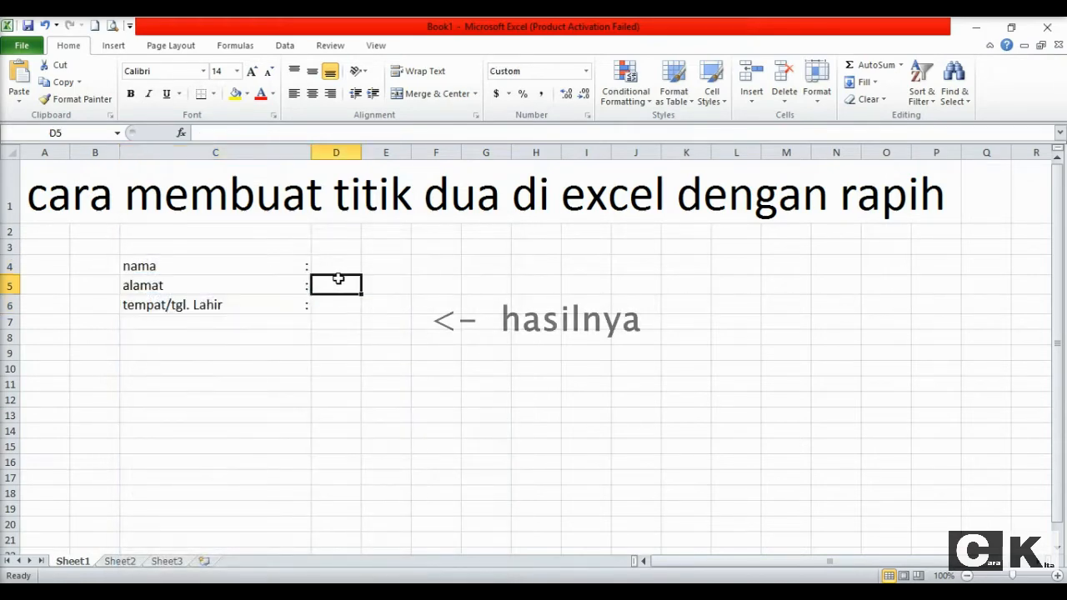
Examine at 130% zoom how the colons line up in cells C4:C6
{"action": "left_click_drag", "start_coordinate": [296, 265], "coordinate": [295, 305]}
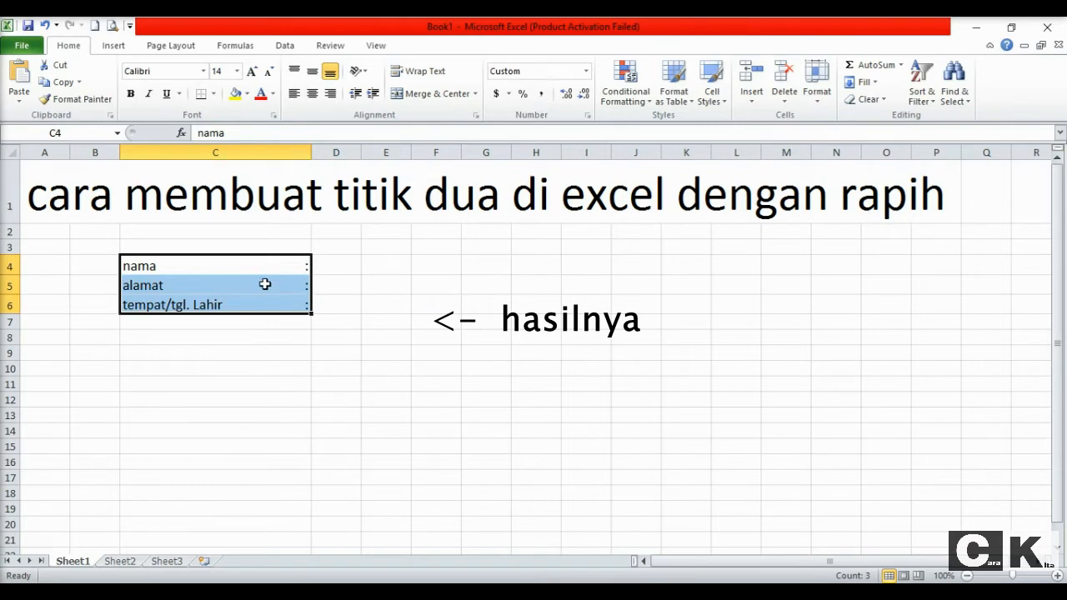
{"action": "scroll", "coordinate": [326, 293], "scroll_direction": "up", "scroll_amount": 1}
{"action": "scroll", "coordinate": [364, 304], "scroll_direction": "up", "scroll_amount": 1}
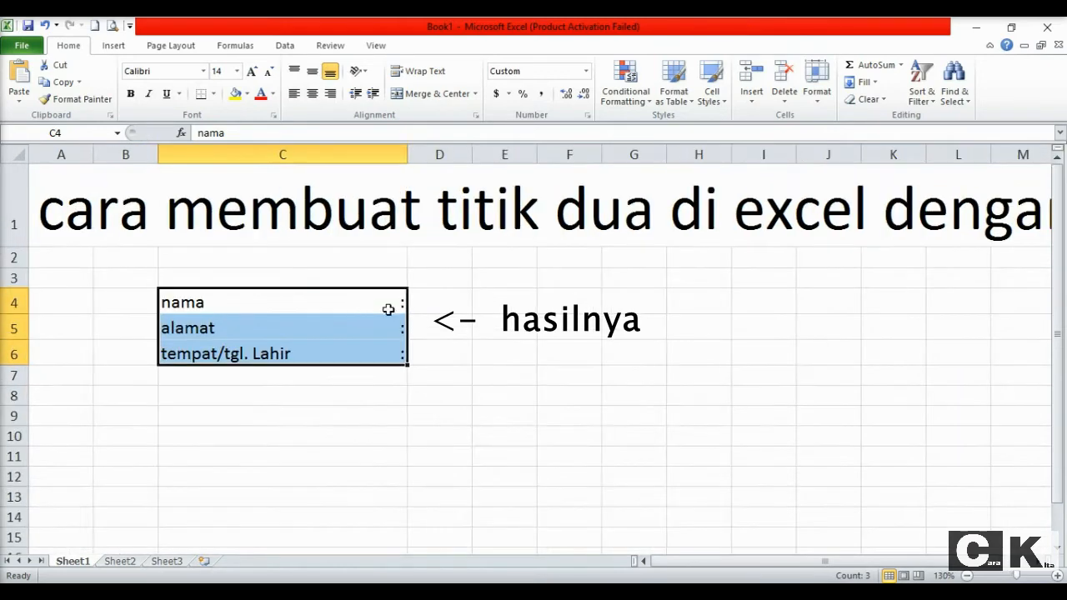
{"action": "left_click", "coordinate": [448, 328]}
{"action": "left_click", "coordinate": [395, 302]}
{"action": "left_click", "coordinate": [393, 345]}
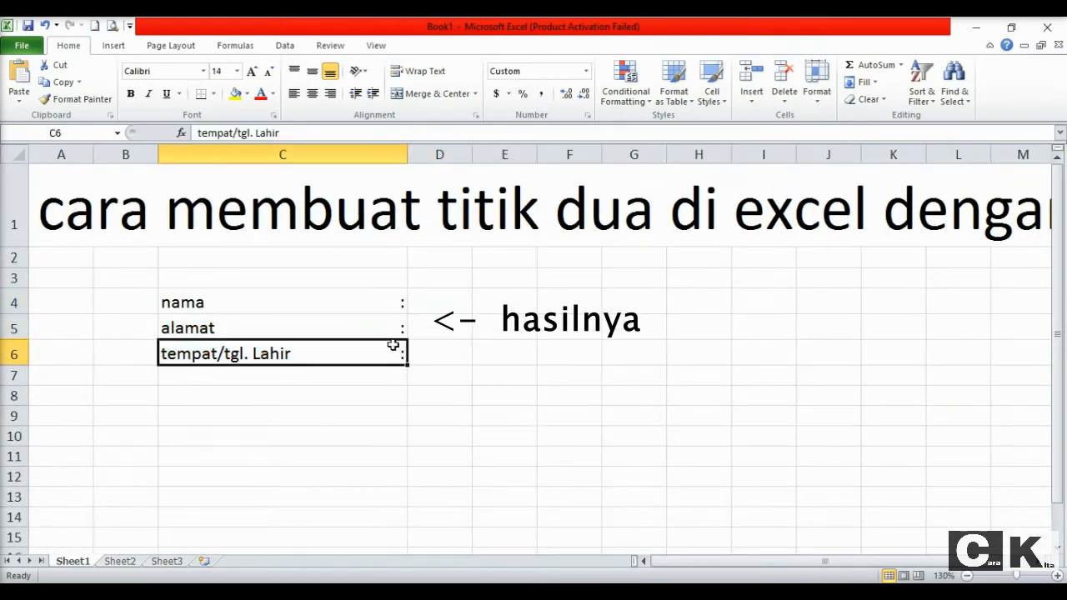
{"action": "left_click", "coordinate": [395, 400]}
Fill cell C6 down through C10 and clear only the contents of C7:C10, keeping the copied format
{"action": "left_click", "coordinate": [382, 355]}
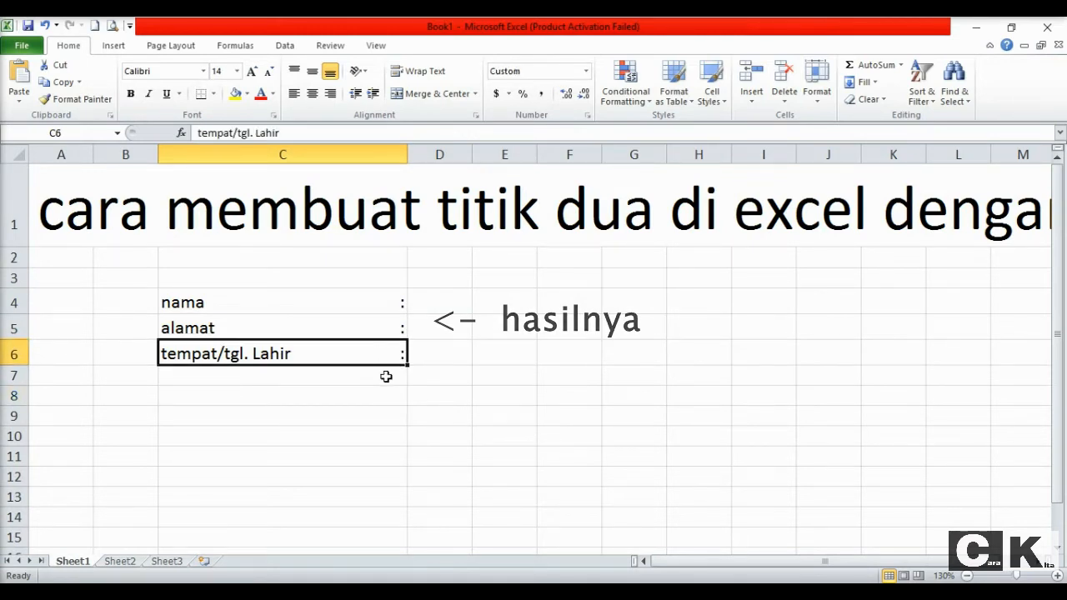
{"action": "left_click_drag", "start_coordinate": [407, 365], "coordinate": [401, 442]}
{"action": "left_click_drag", "start_coordinate": [282, 374], "coordinate": [288, 443]}
{"action": "key", "text": "Delete"}
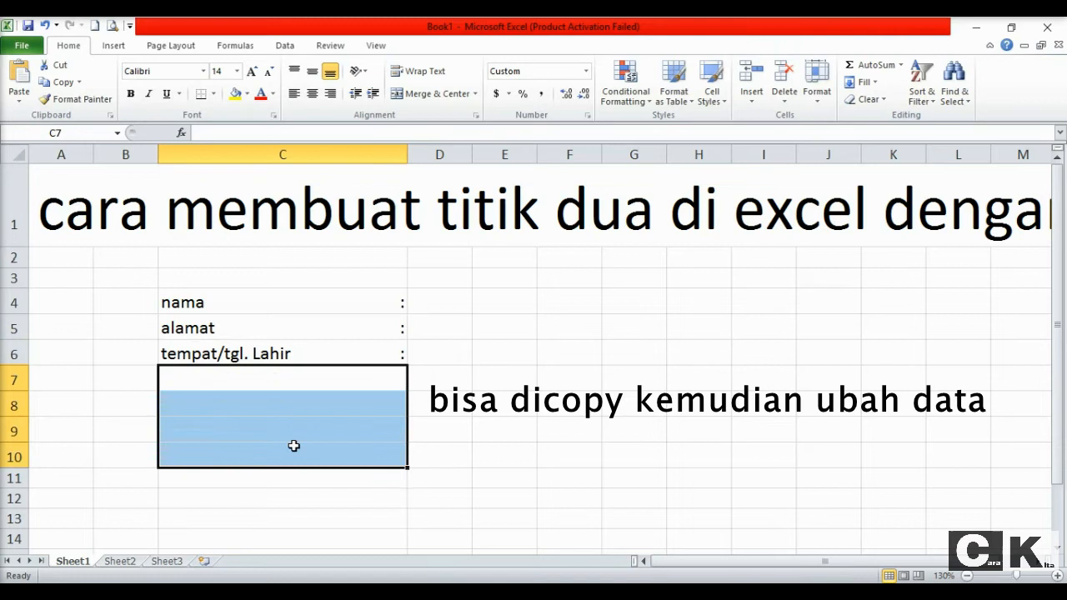
{"action": "left_click", "coordinate": [252, 377]}
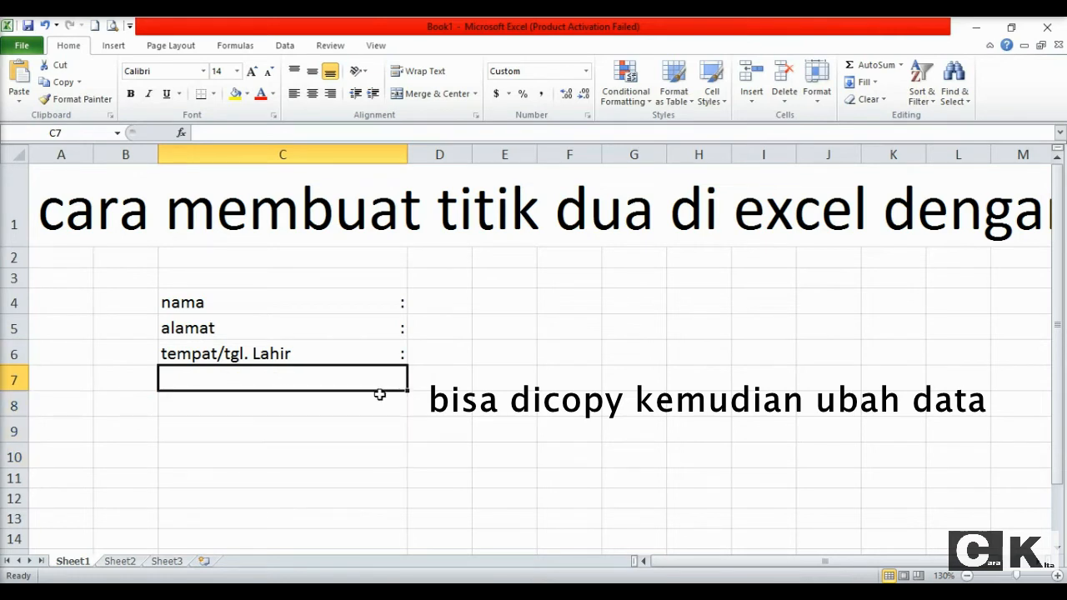
Enter the labels "jenis kelamin" in cell C7 and "golongan darah" in cell C8
{"action": "type", "text": "jeni"}
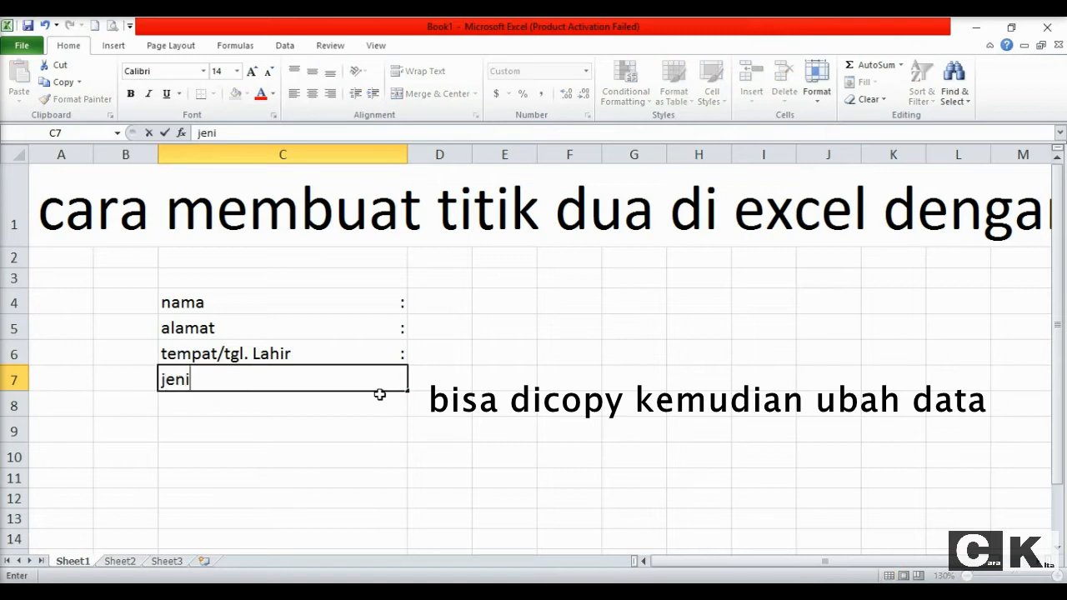
{"action": "type", "text": "s kelamin"}
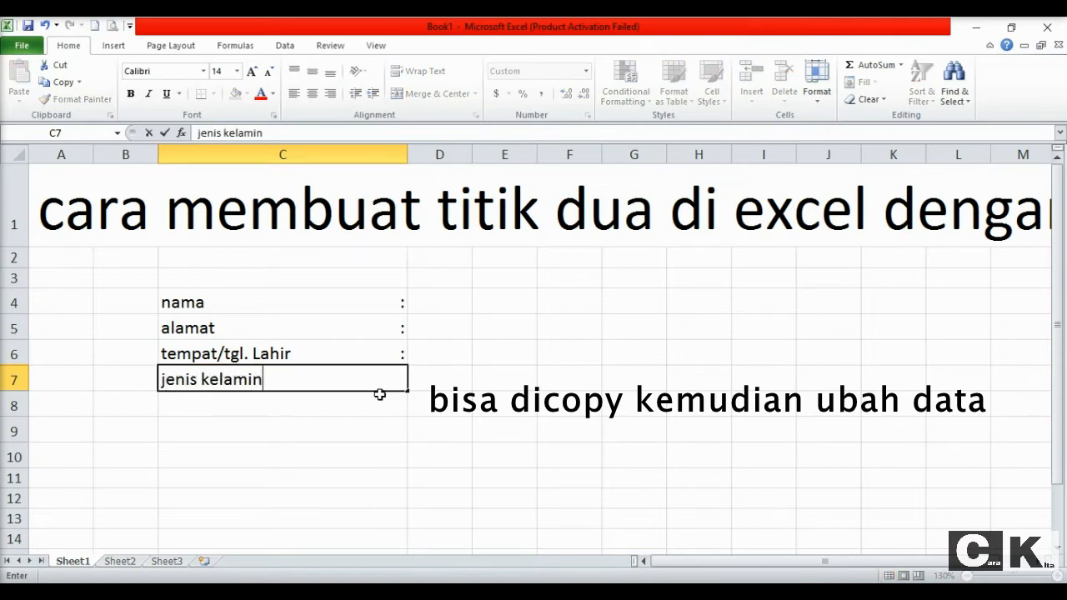
{"action": "key", "text": "Return"}
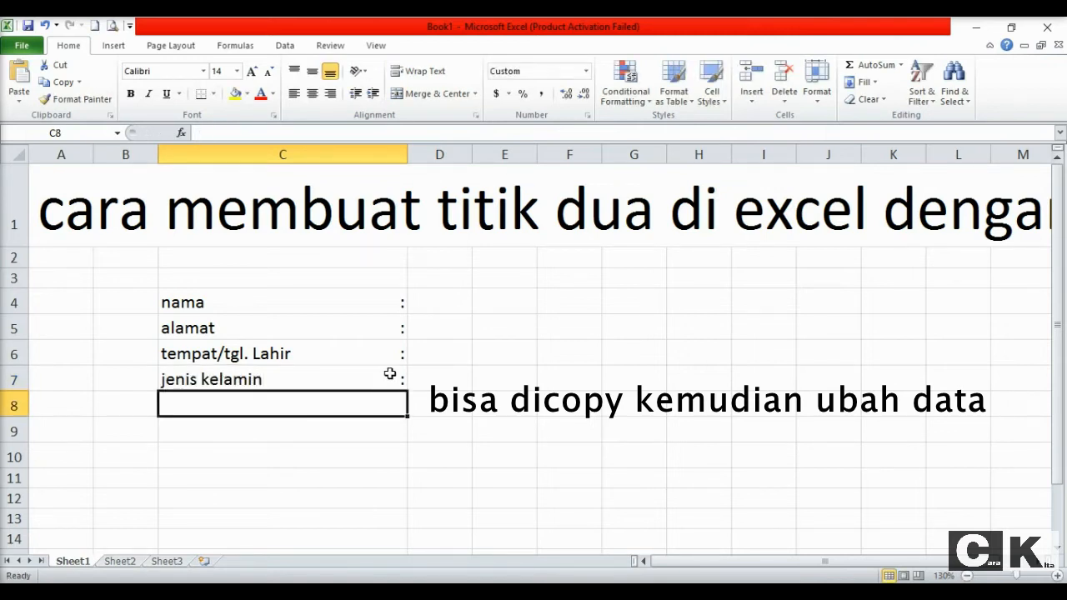
{"action": "left_click", "coordinate": [388, 376]}
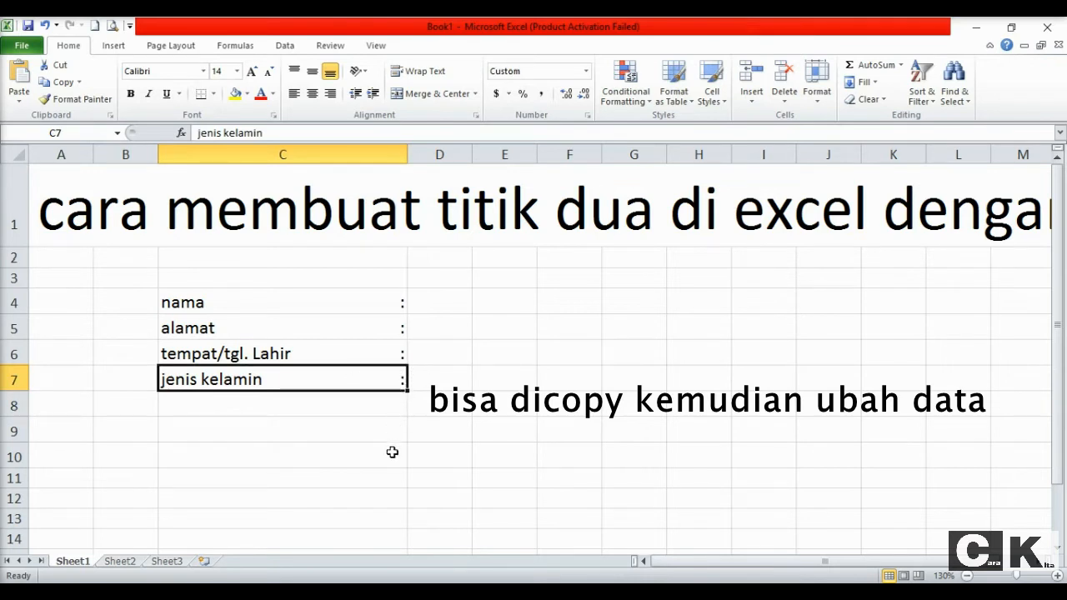
{"action": "left_click", "coordinate": [375, 406]}
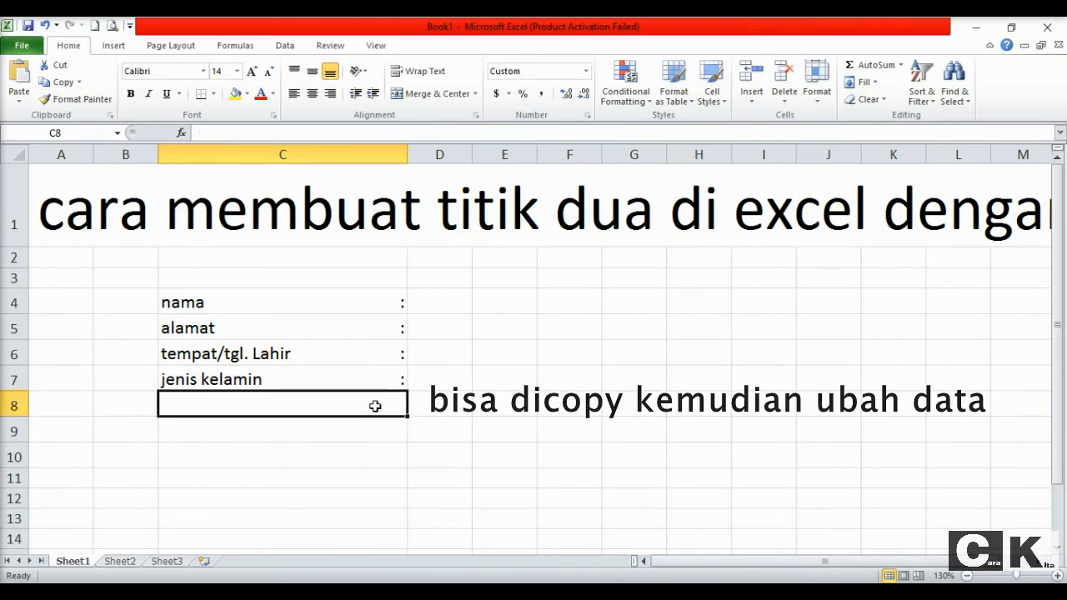
{"action": "type", "text": "golongan "}
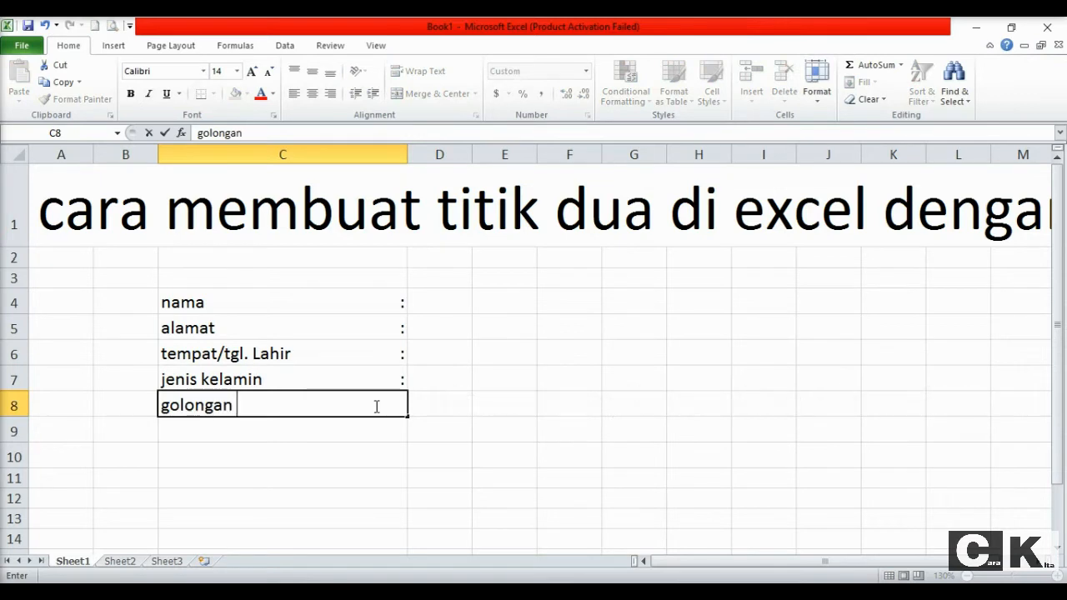
{"action": "type", "text": "darah"}
{"action": "key", "text": "Return"}
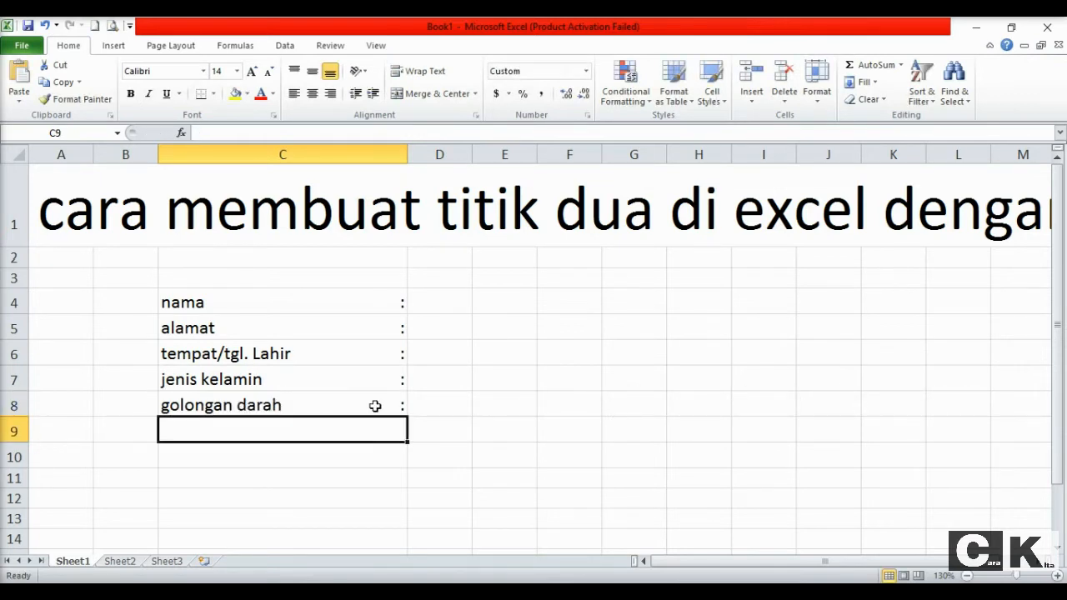
{"action": "left_click_drag", "start_coordinate": [395, 307], "coordinate": [393, 404]}
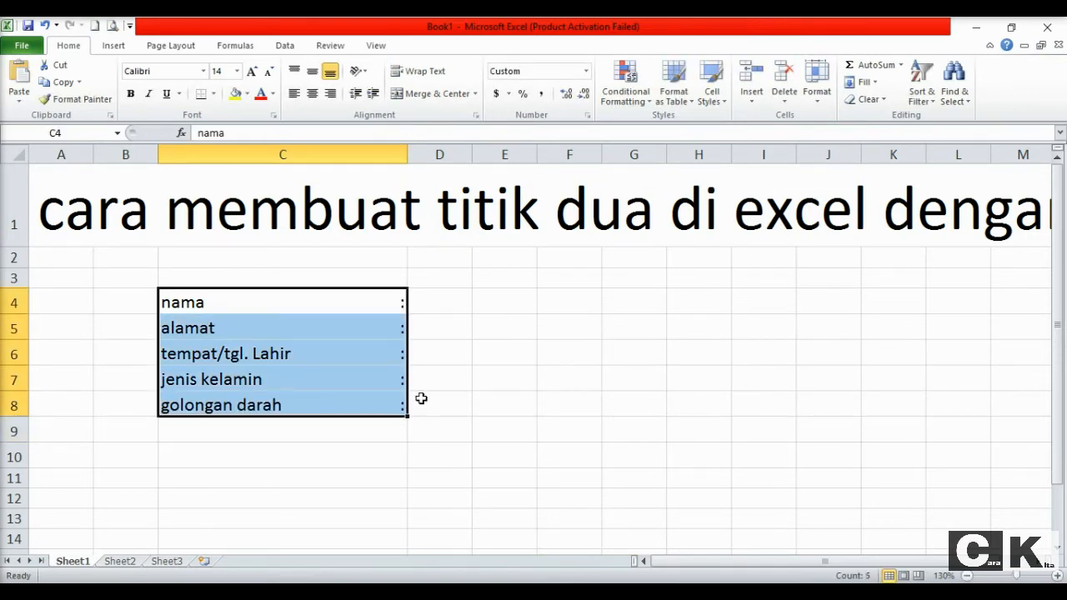
{"action": "left_click", "coordinate": [463, 428]}
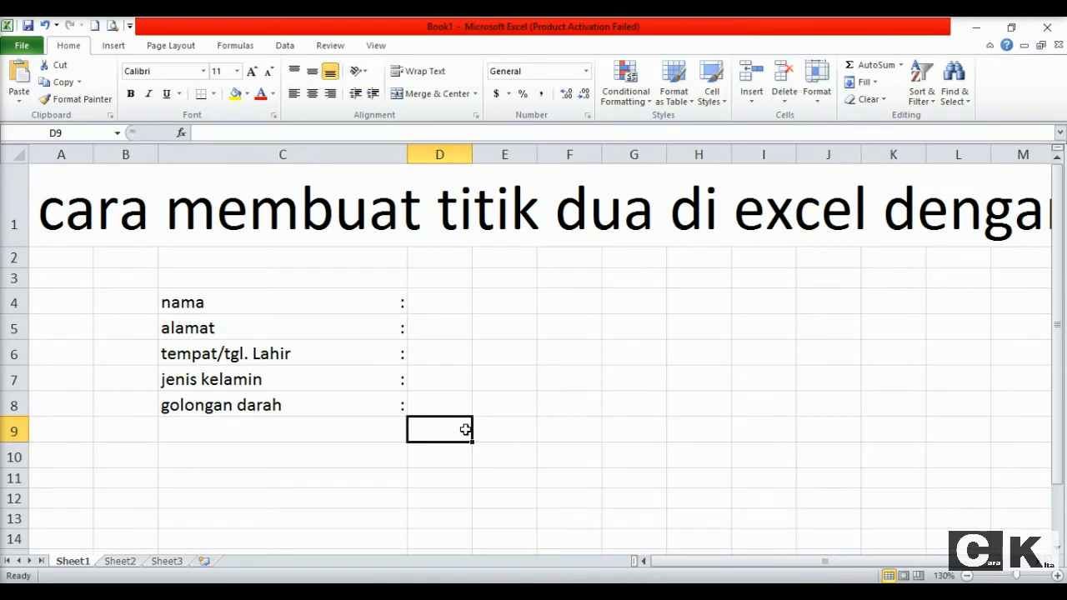
{"action": "left_click", "coordinate": [522, 401]}
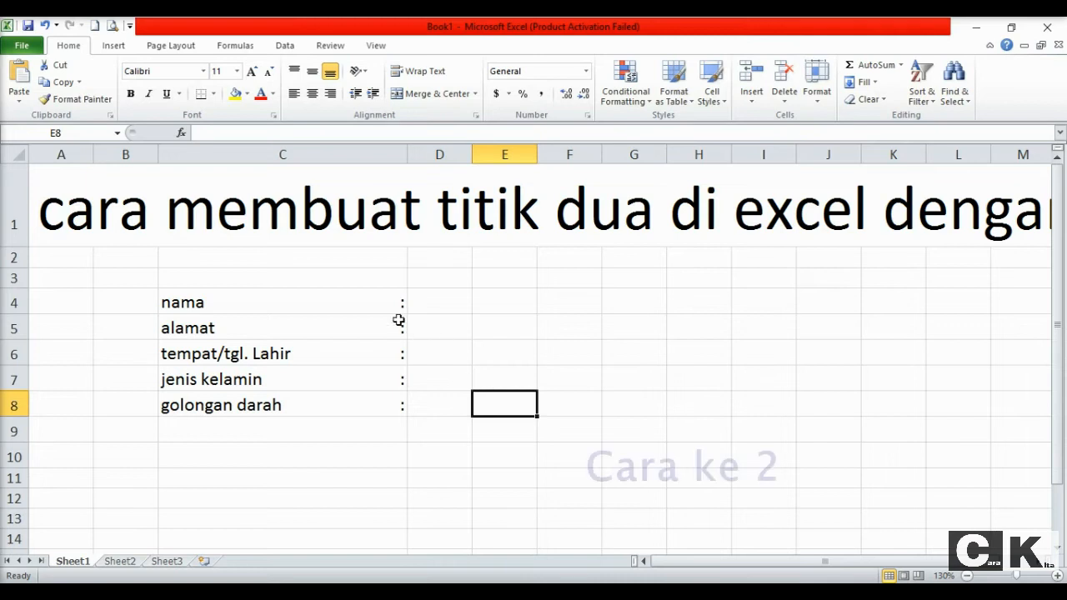
{"action": "left_click", "coordinate": [510, 330]}
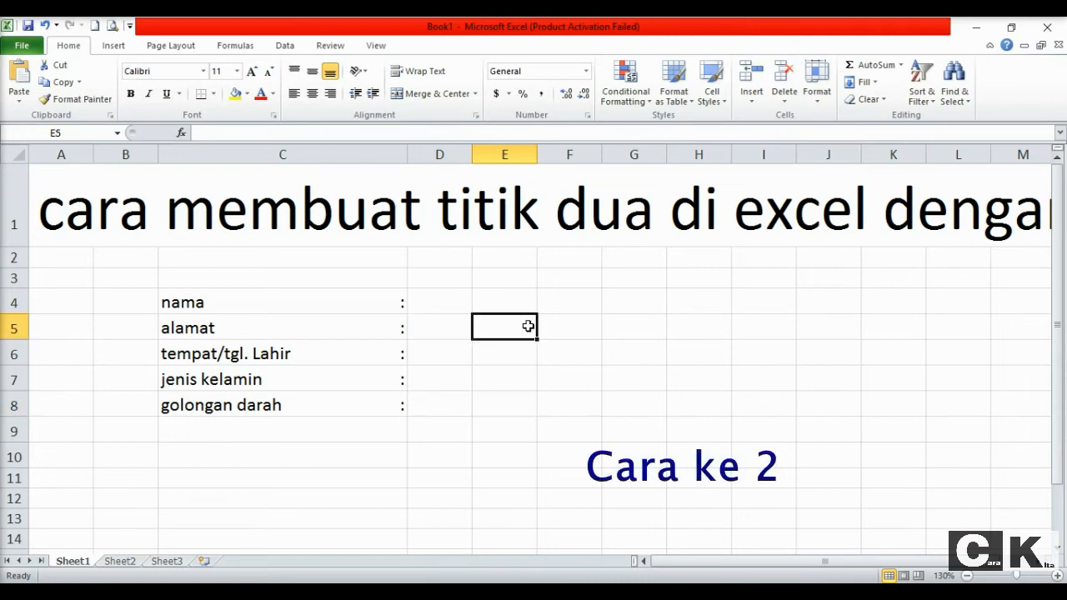
{"action": "type", "text": "cara 2"}
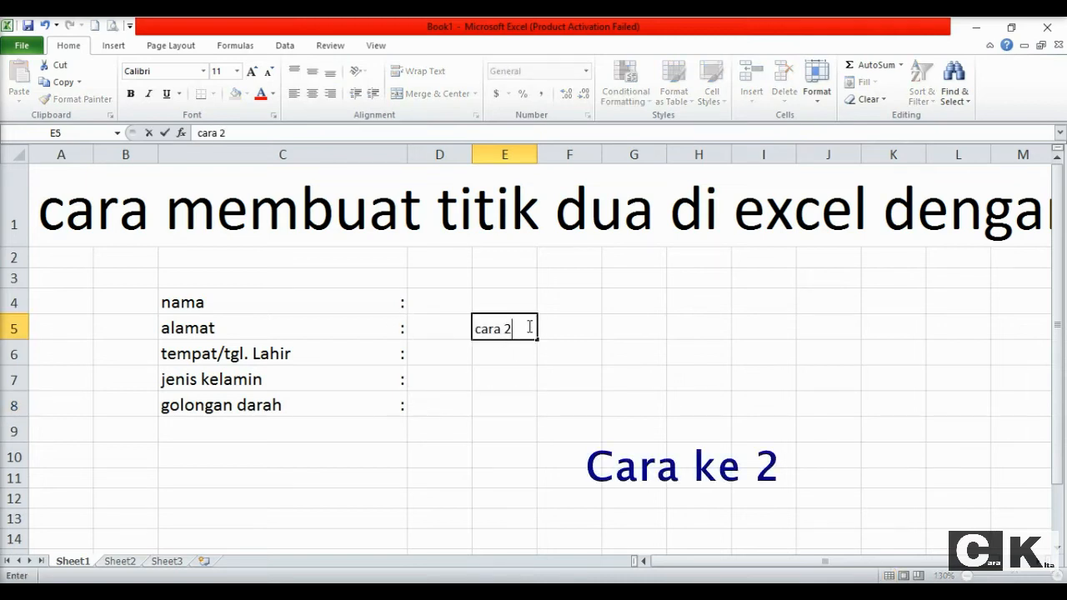
{"action": "key", "text": "Return"}
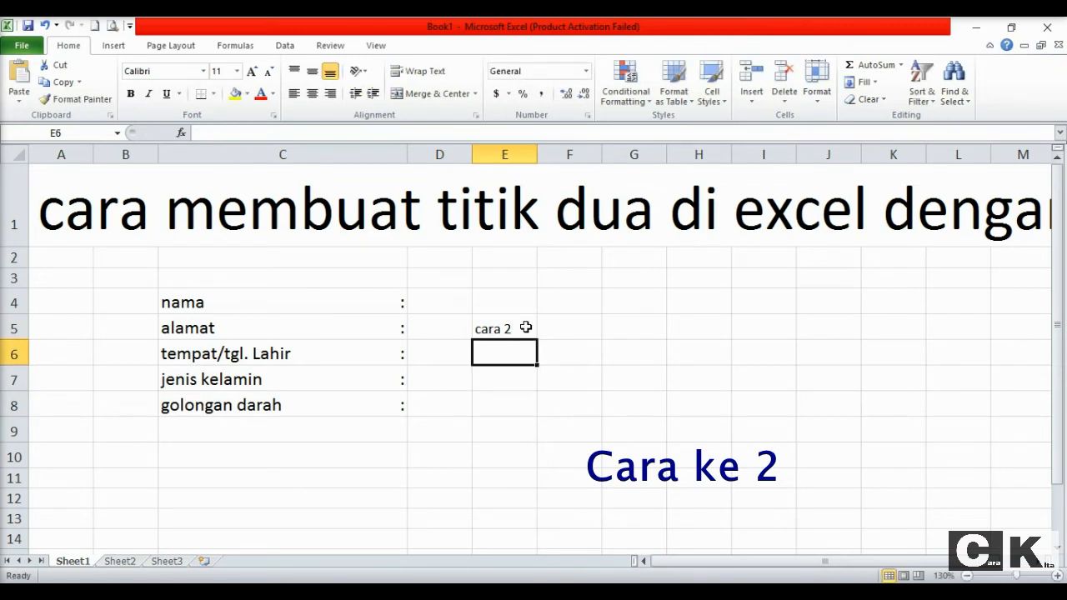
{"action": "left_click", "coordinate": [525, 327]}
{"action": "key", "text": "Delete"}
Reset the number format of the labels in C4:C8 to General, removing the custom colon format
{"action": "left_click_drag", "start_coordinate": [387, 295], "coordinate": [393, 400]}
{"action": "right_click", "coordinate": [359, 360]}
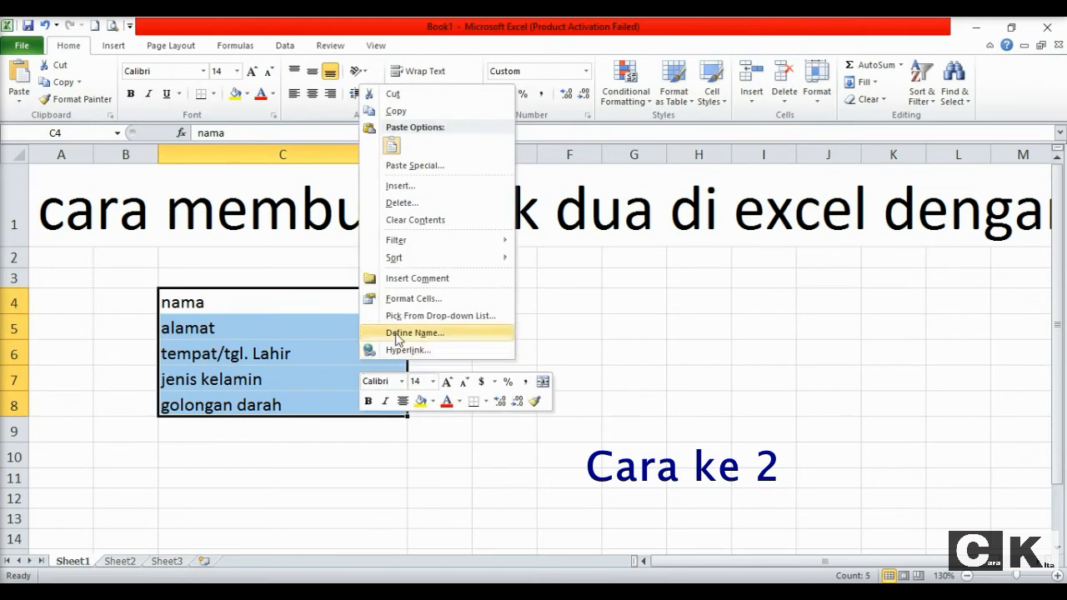
{"action": "left_click", "coordinate": [421, 298]}
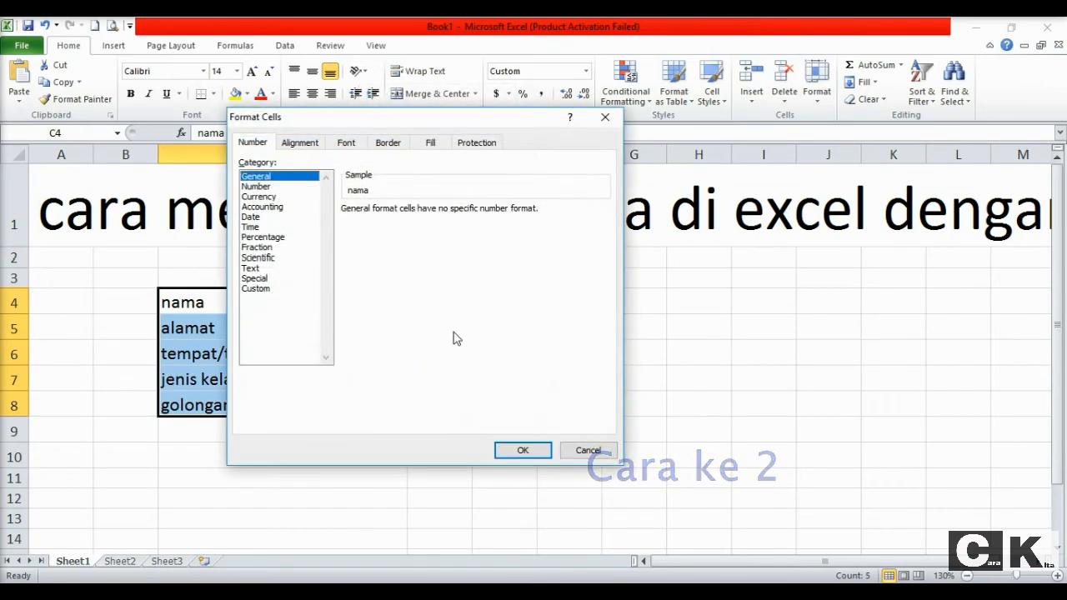
{"action": "left_click", "coordinate": [523, 450]}
{"action": "left_click", "coordinate": [565, 452]}
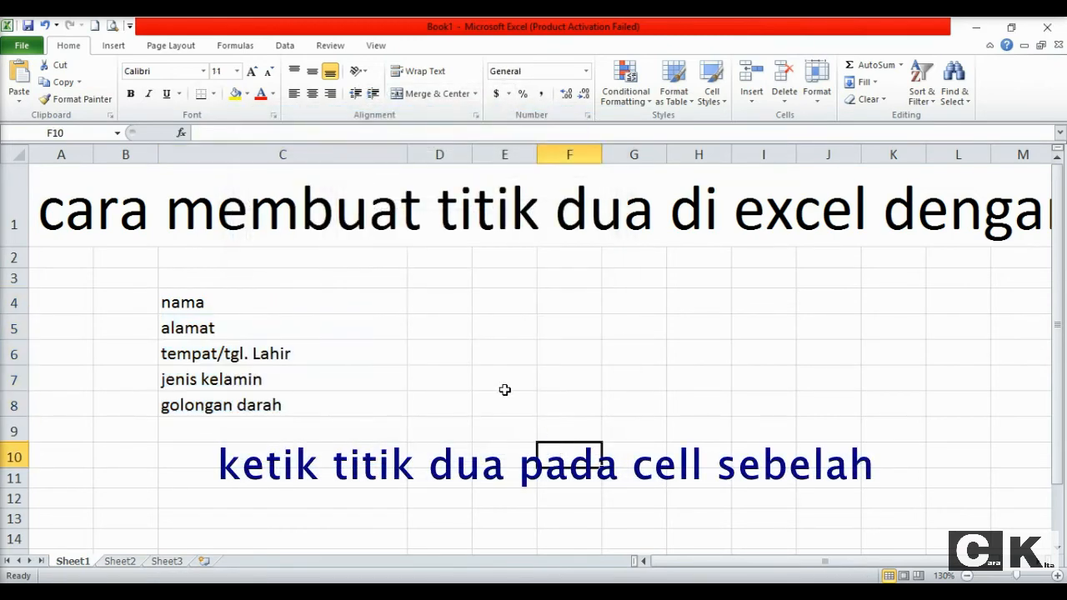
Enter a colon in cell D4 beside the first label and copy it to D5:D8
{"action": "left_click", "coordinate": [440, 298]}
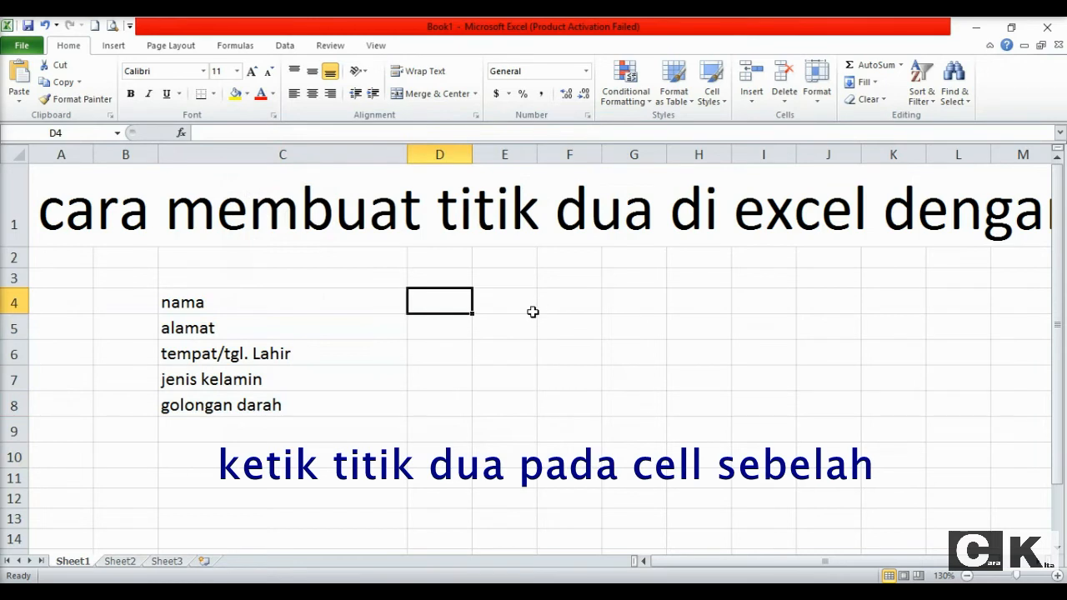
{"action": "type", "text": ":"}
{"action": "key", "text": "Return"}
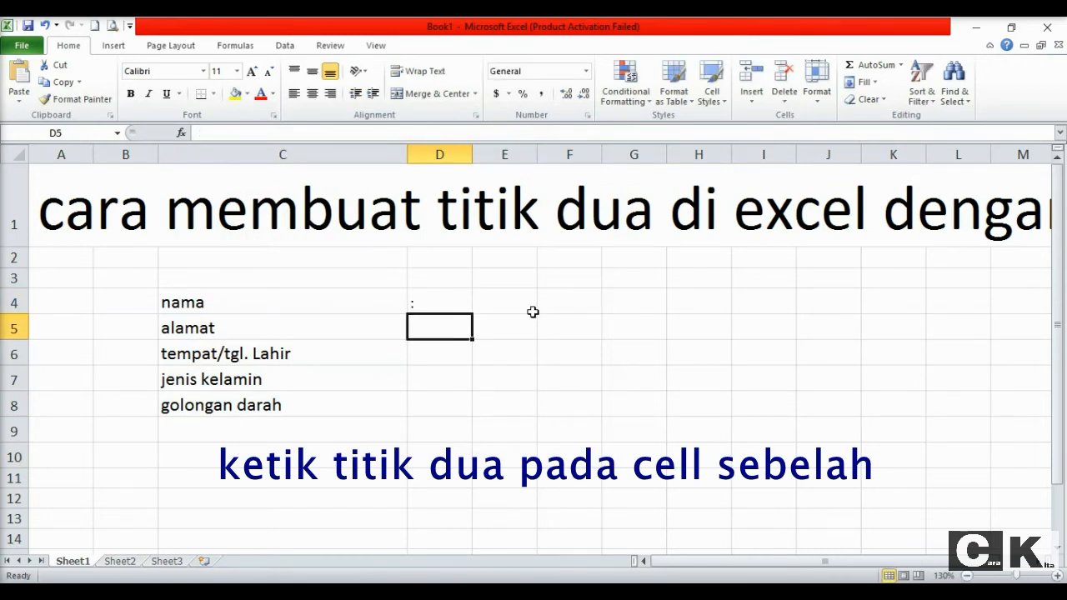
{"action": "key", "text": "Up"}
{"action": "key", "text": "ctrl+c"}
{"action": "key", "text": "Down"}
{"action": "key", "text": "shift+Down"}
{"action": "key", "text": "shift+Down"}
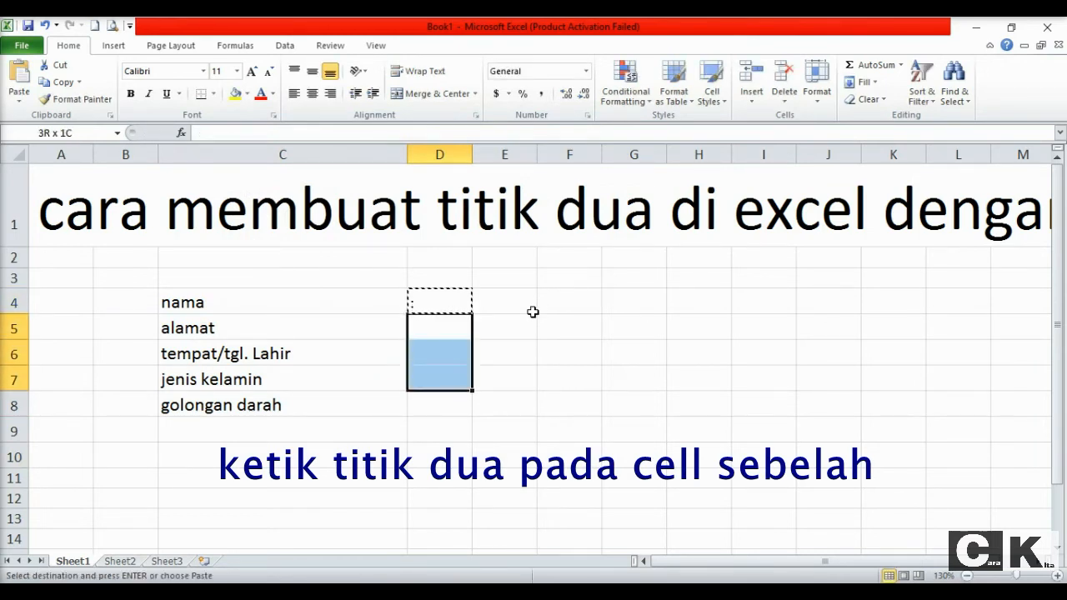
{"action": "key", "text": "shift+Down"}
{"action": "key", "text": "Return"}
{"action": "left_click", "coordinate": [532, 312]}
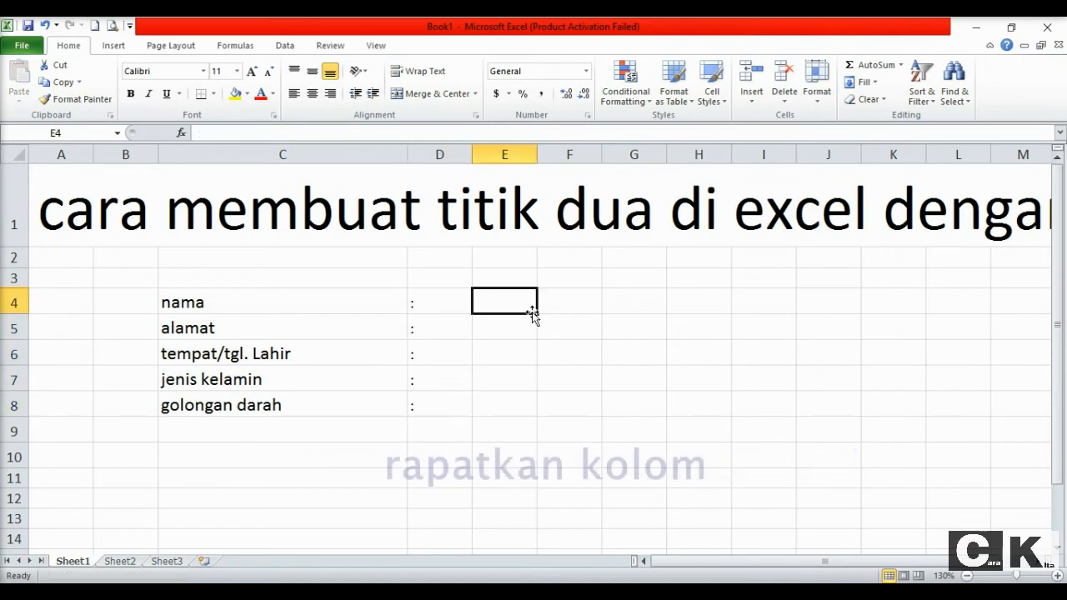
Narrow column D to little more than the colon's width and make column C slightly narrower, then check the result at 175% zoom
{"action": "left_click_drag", "start_coordinate": [472, 154], "coordinate": [385, 152]}
{"action": "left_click", "coordinate": [319, 298]}
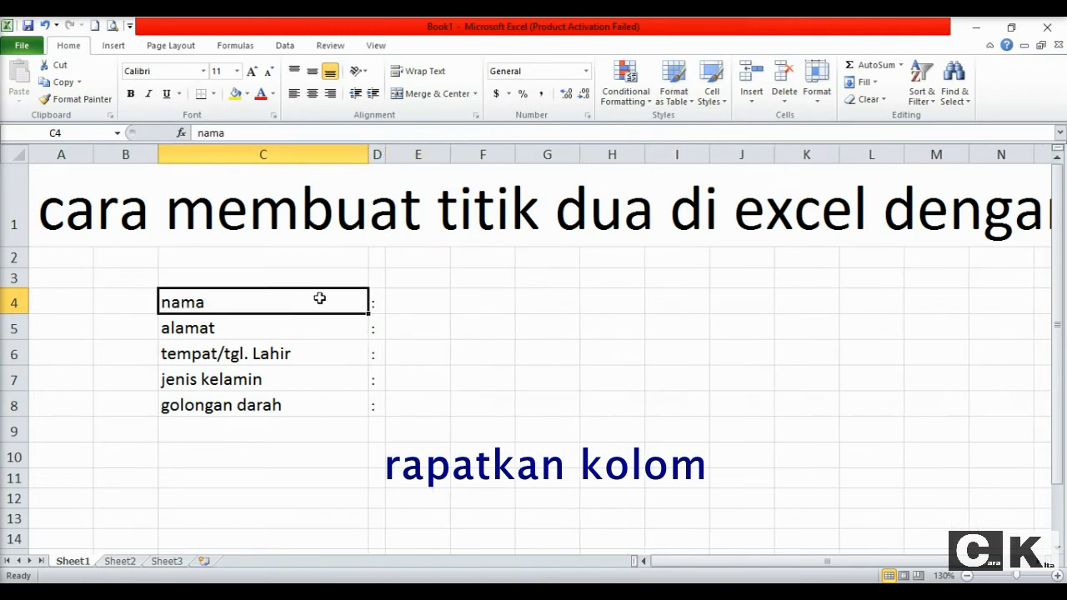
{"action": "left_click_drag", "start_coordinate": [320, 298], "coordinate": [382, 406]}
{"action": "left_click", "coordinate": [479, 399]}
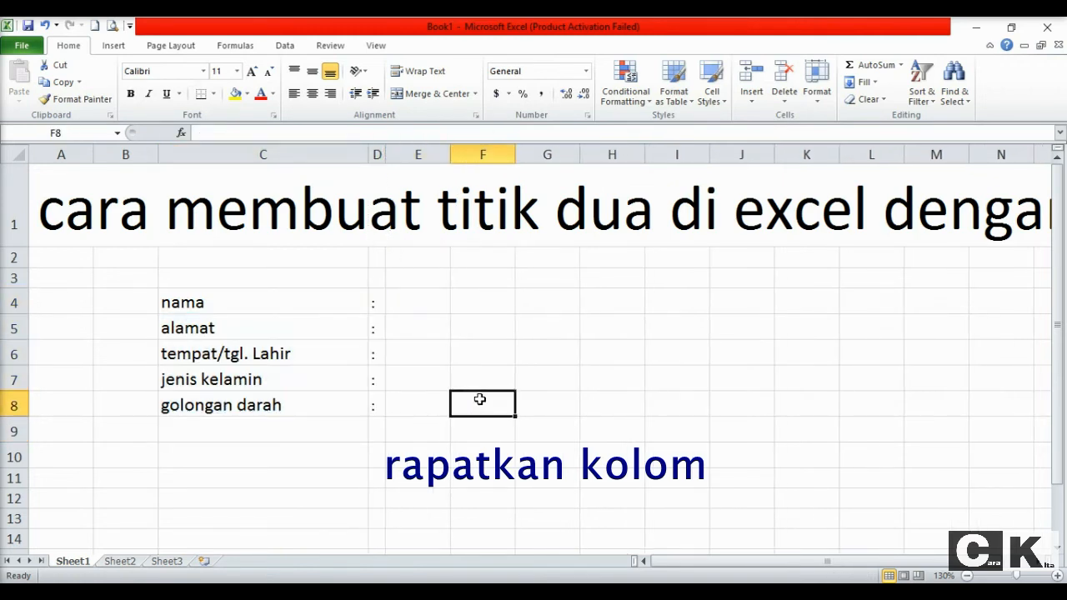
{"action": "left_click_drag", "start_coordinate": [321, 296], "coordinate": [376, 408]}
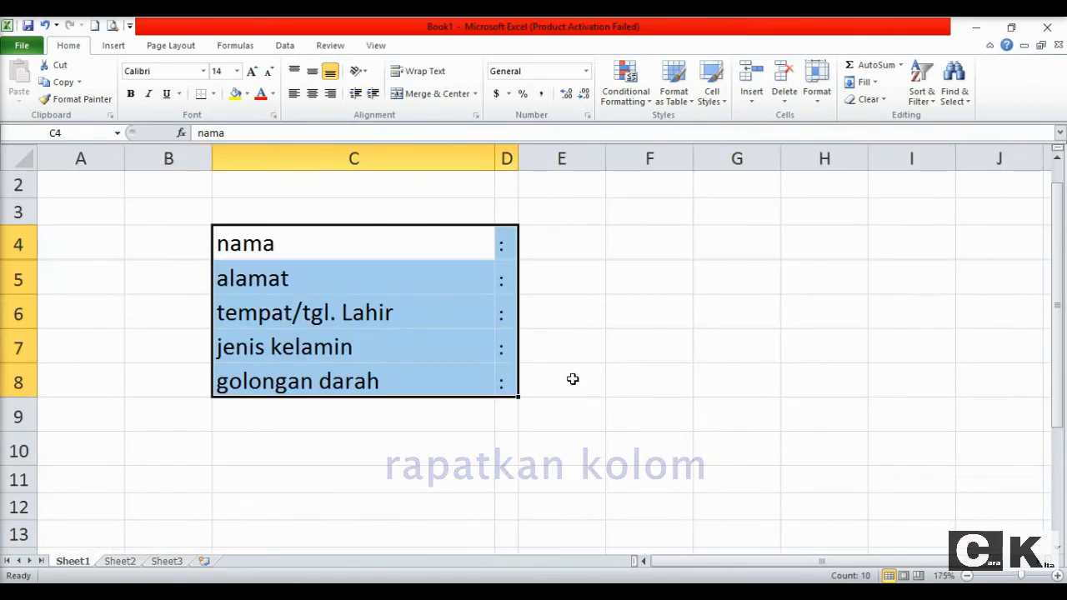
{"action": "left_click", "coordinate": [609, 372]}
{"action": "scroll", "coordinate": [611, 373], "scroll_direction": "up", "scroll_amount": 1}
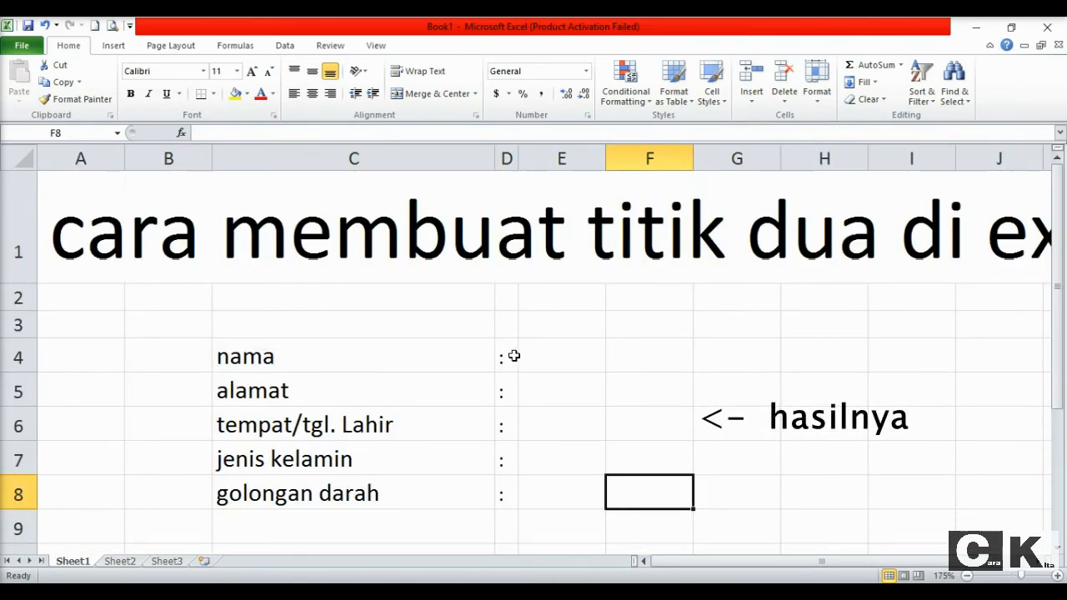
Enter a row of dots as a placeholder in cell E4 and copy it to E5:E8
{"action": "left_click", "coordinate": [547, 359]}
{"action": "type", "text": "............."}
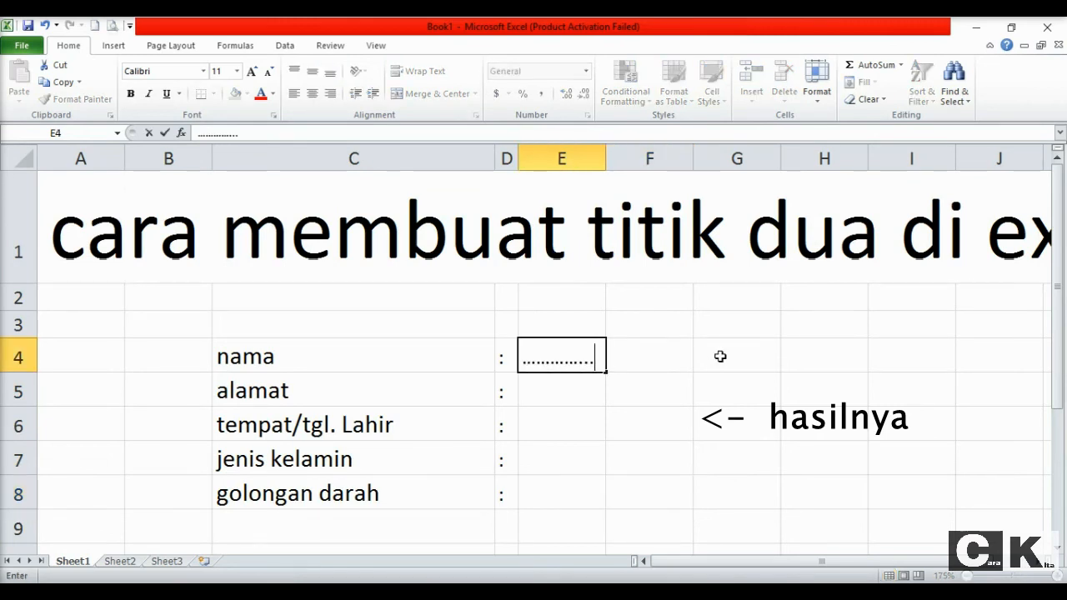
{"action": "key", "text": "Return"}
{"action": "left_click", "coordinate": [743, 377]}
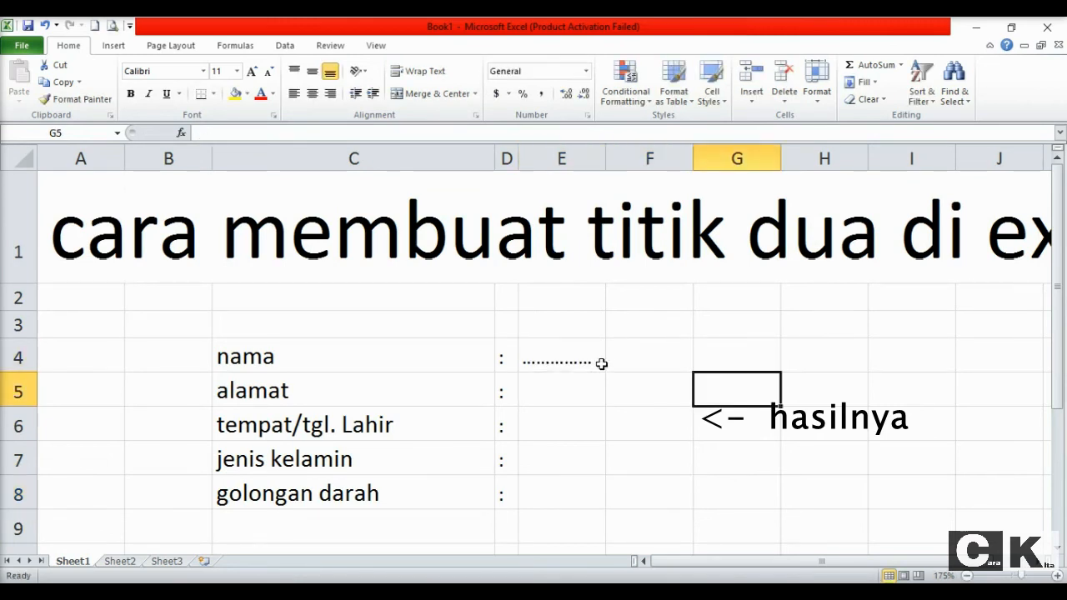
{"action": "left_click", "coordinate": [581, 357]}
{"action": "key", "text": "ctrl+c"}
{"action": "key", "text": "Down"}
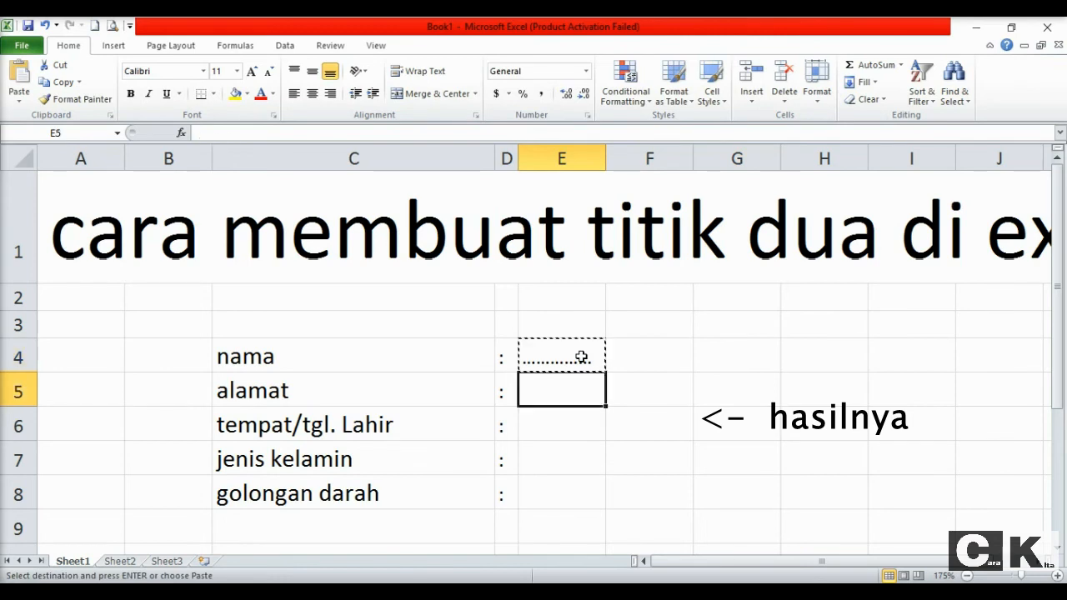
{"action": "key", "text": "shift+Down"}
{"action": "key", "text": "shift+Down"}
{"action": "key", "text": "shift+Down"}
{"action": "key", "text": "Return"}
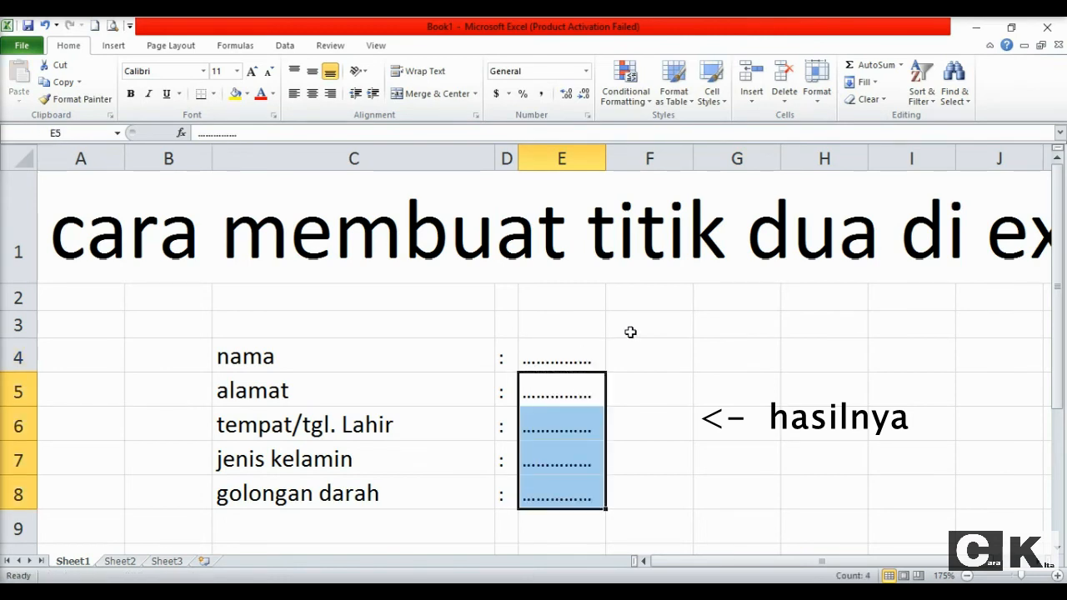
{"action": "left_click", "coordinate": [663, 329]}
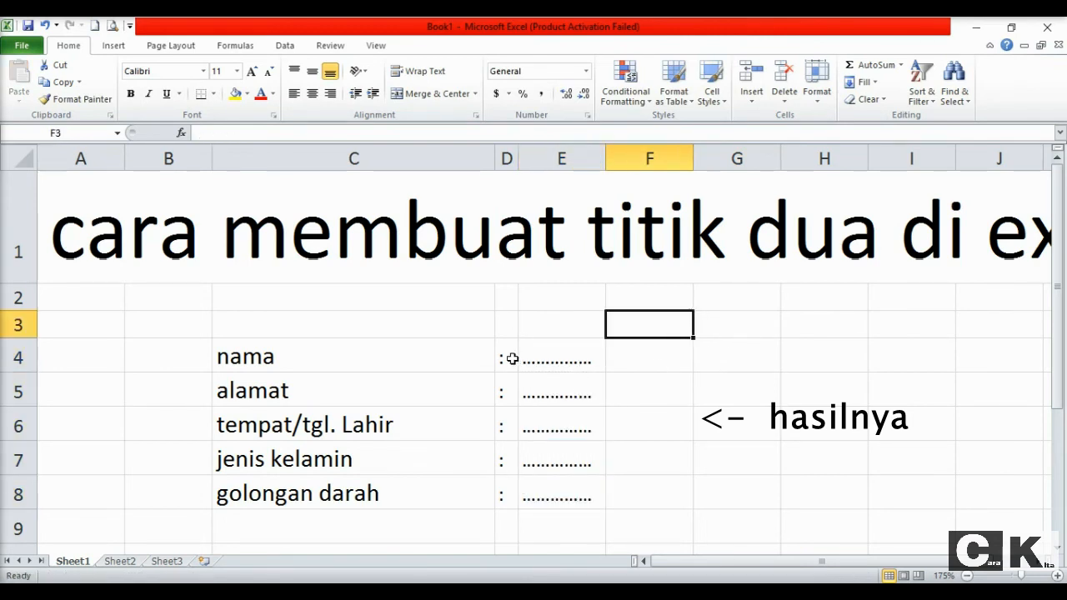
{"action": "left_click_drag", "start_coordinate": [512, 359], "coordinate": [507, 492]}
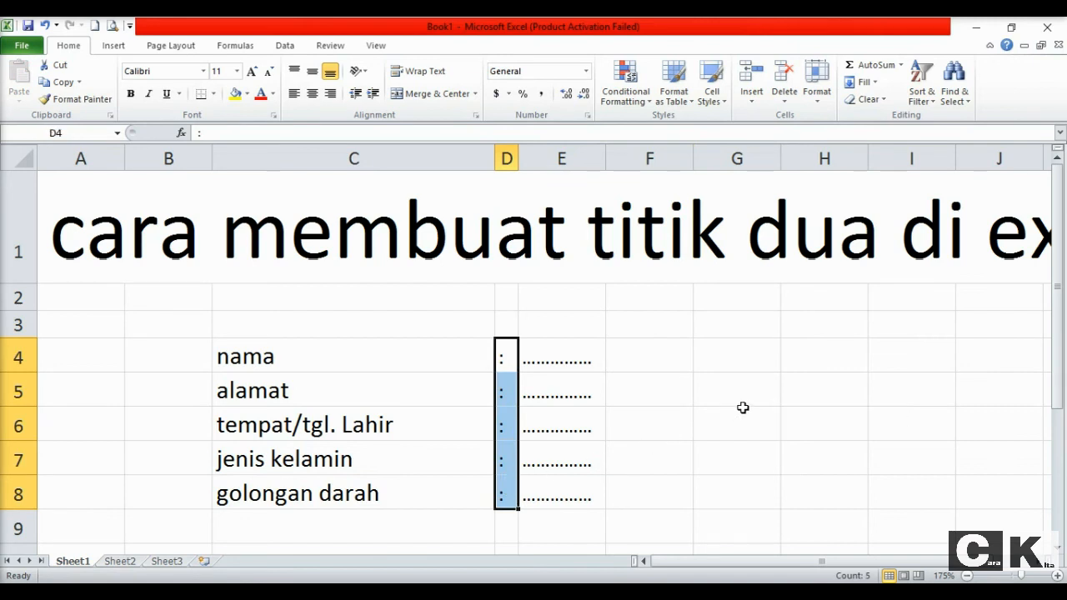
{"action": "left_click", "coordinate": [743, 407]}
{"action": "left_click", "coordinate": [789, 408]}
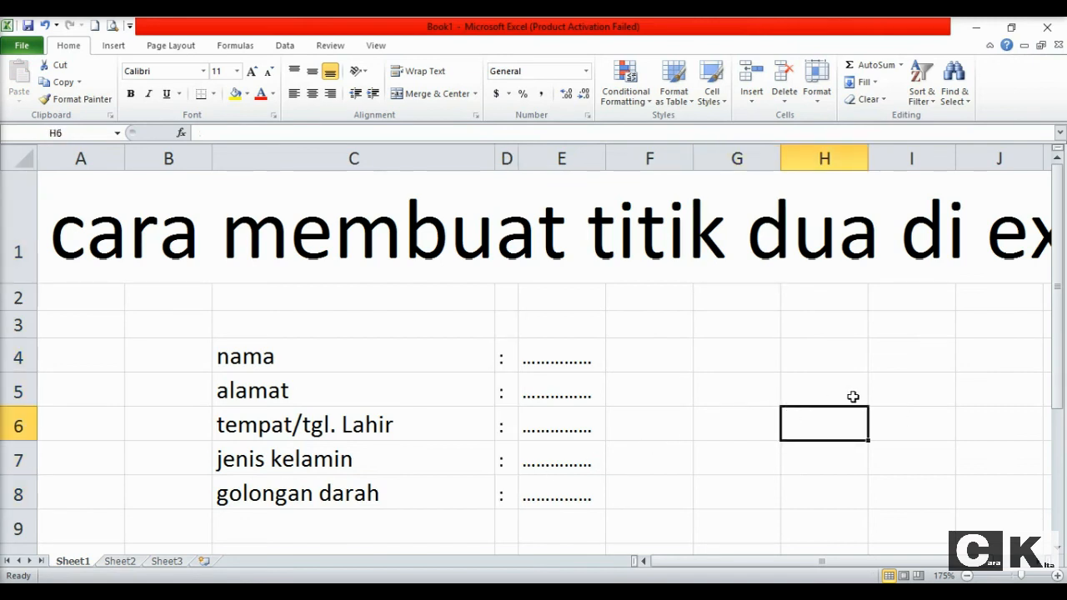